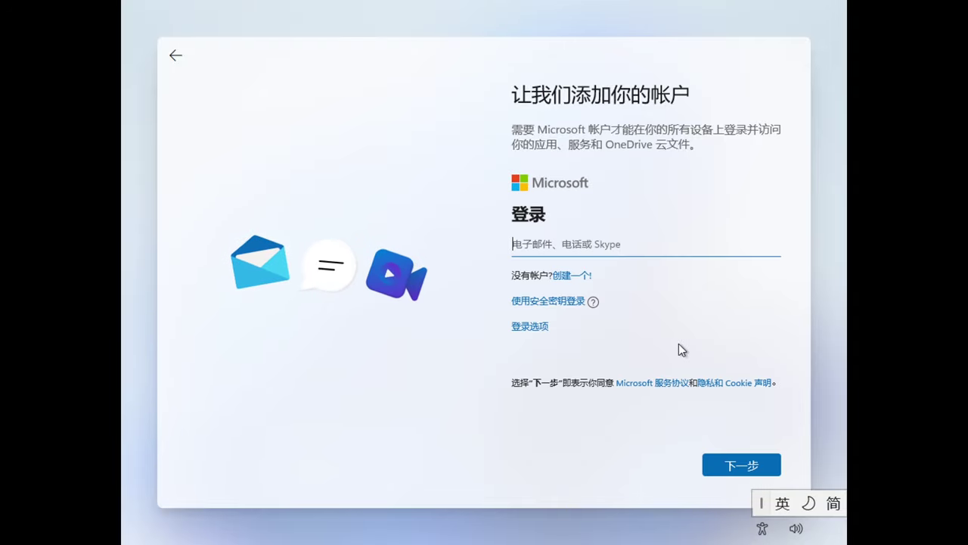
# Skip the Microsoft account sign-in by choosing the limited experience and creating an account without signing in with Microsoft
pyautogui.click(536, 327)
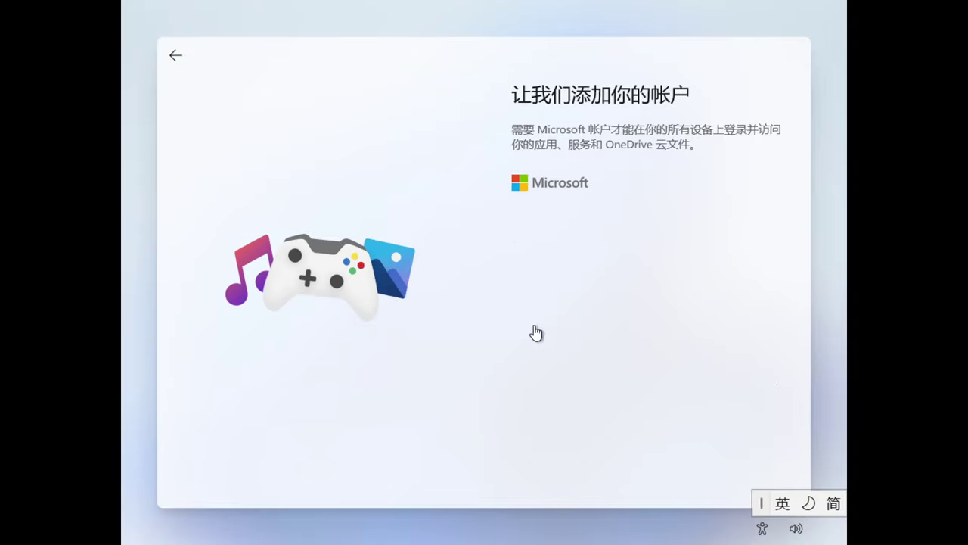
pyautogui.click(581, 314)
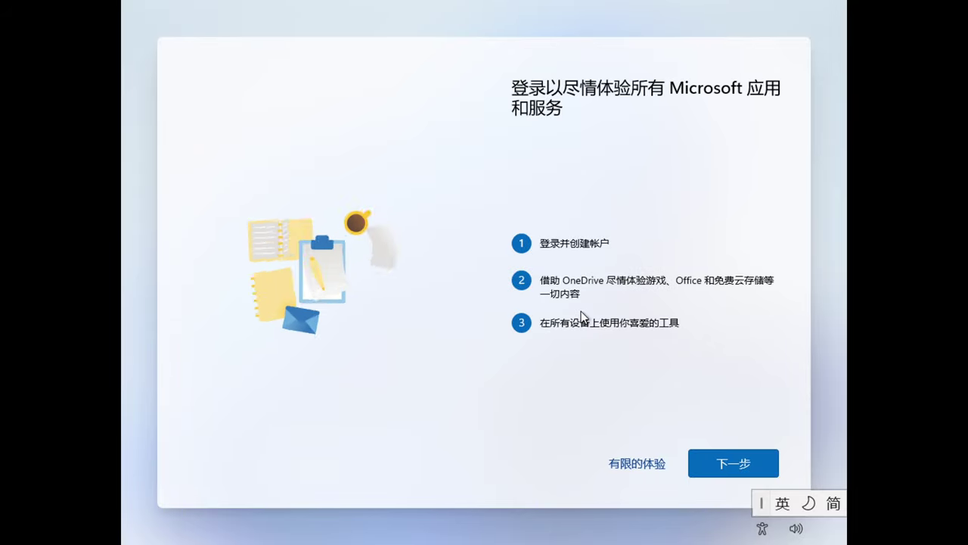
pyautogui.click(635, 463)
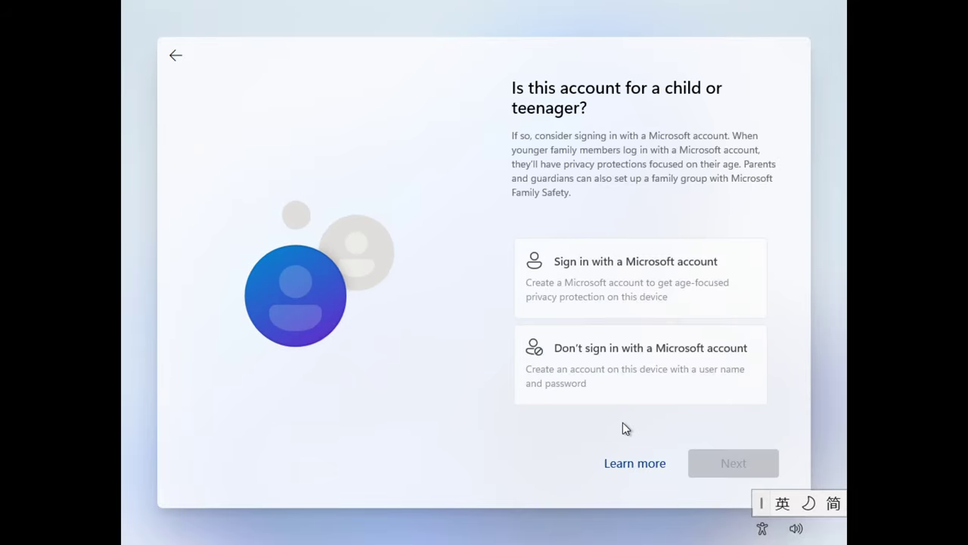
pyautogui.click(643, 376)
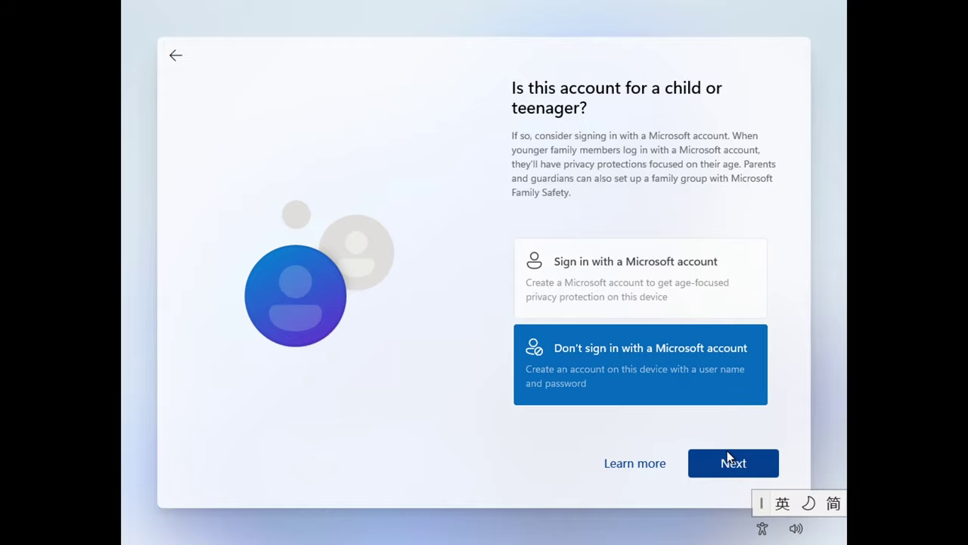
pyautogui.click(729, 458)
# Set the local account's user name to Home1 and continue to the privacy settings
pyautogui.click(597, 308)
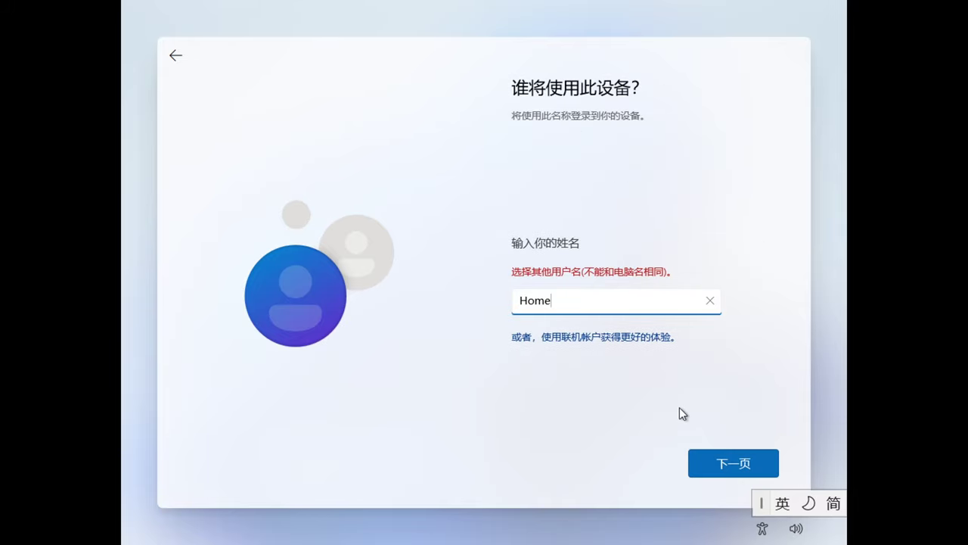
pyautogui.press('Return')
pyautogui.press('Return')
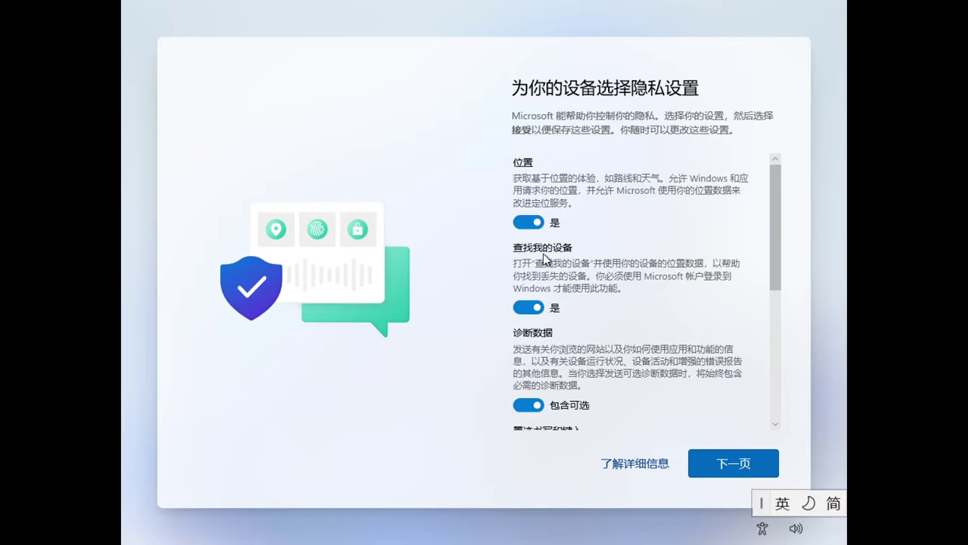
# Turn off Find My Device, optional diagnostic data, inking and typing, tailored experiences and the last privacy option, and accept the settings
pyautogui.click(528, 307)
pyautogui.click(528, 378)
pyautogui.scroll(-1, 528, 371)
pyautogui.click(528, 399)
pyautogui.scroll(-1, 532, 402)
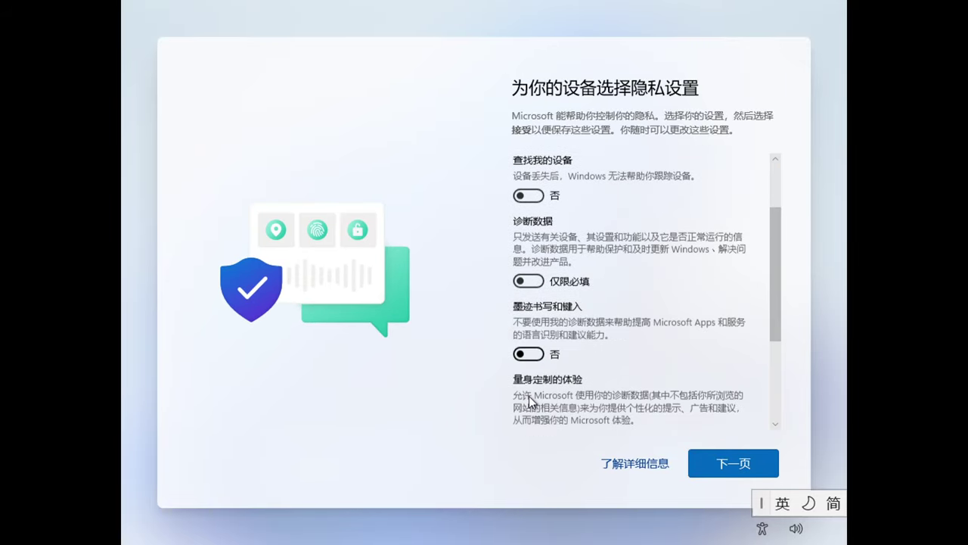
pyautogui.scroll(-2, 532, 393)
pyautogui.click(531, 363)
pyautogui.scroll(-2, 531, 364)
pyautogui.click(530, 347)
pyautogui.press('Return')
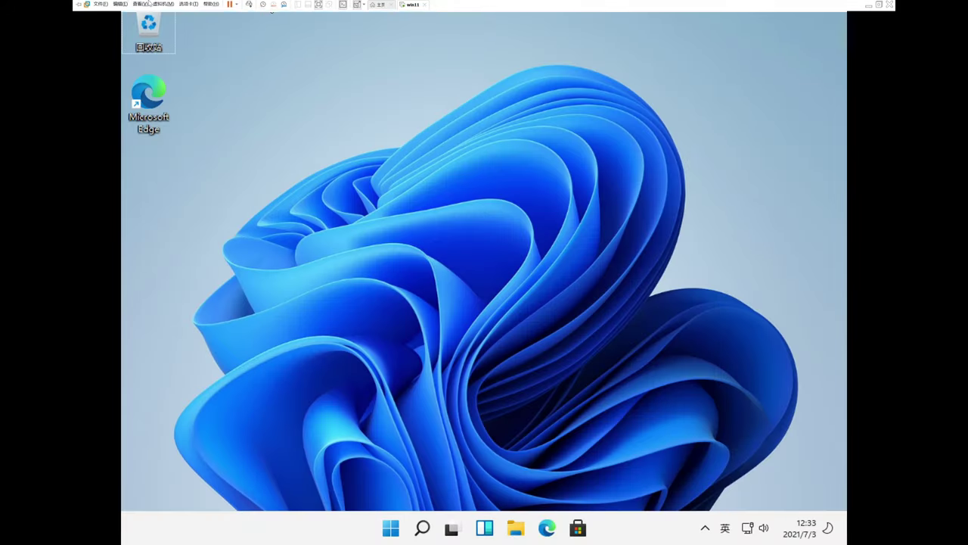
pyautogui.click(140, 6)
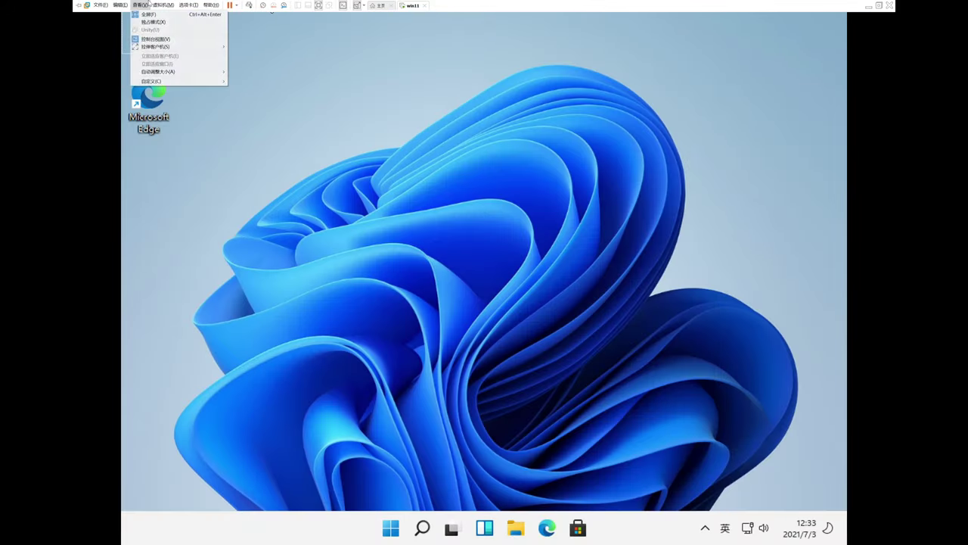
pyautogui.click(266, 5)
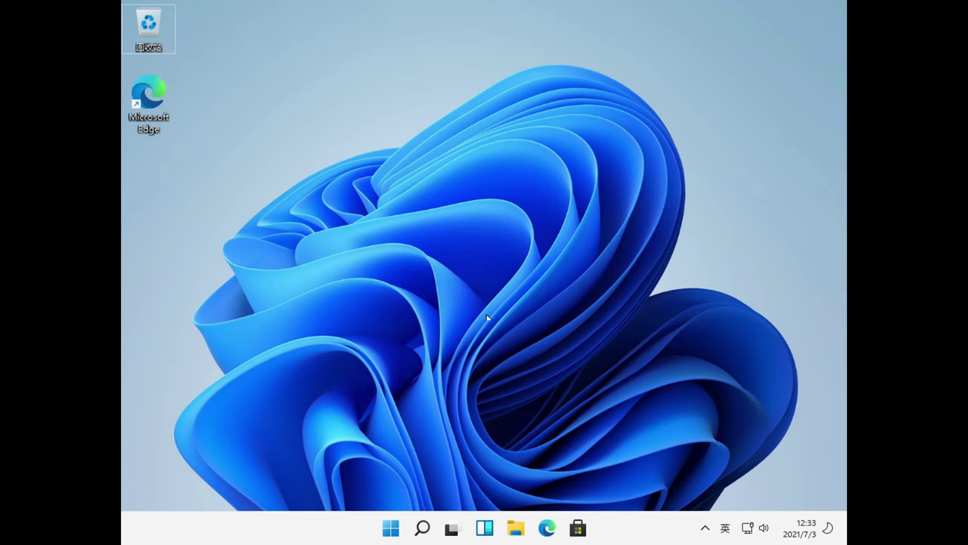
# Open the VMware Tools DVD drive (D:) in File Explorer and run setup64
pyautogui.click(516, 527)
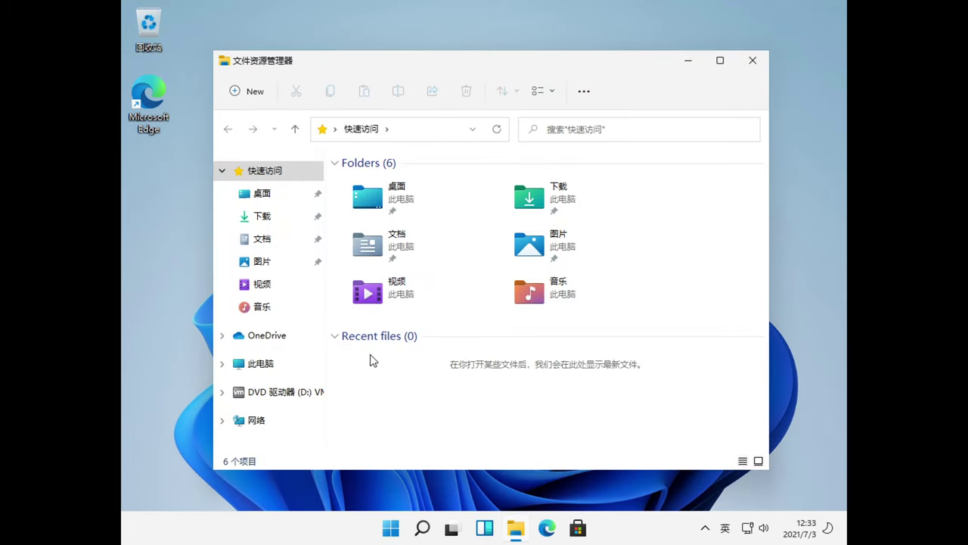
pyautogui.click(267, 371)
pyautogui.doubleClick(602, 339)
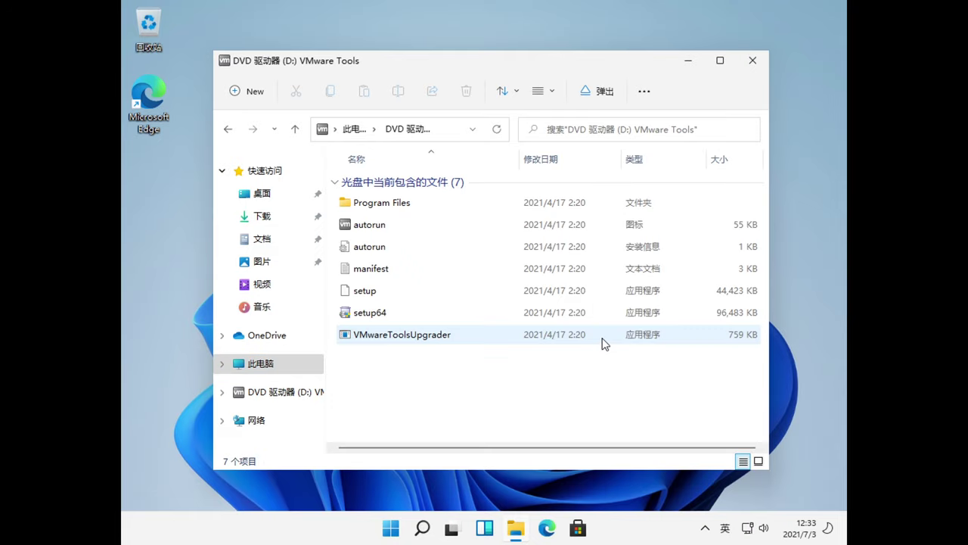
pyautogui.doubleClick(426, 316)
pyautogui.click(452, 371)
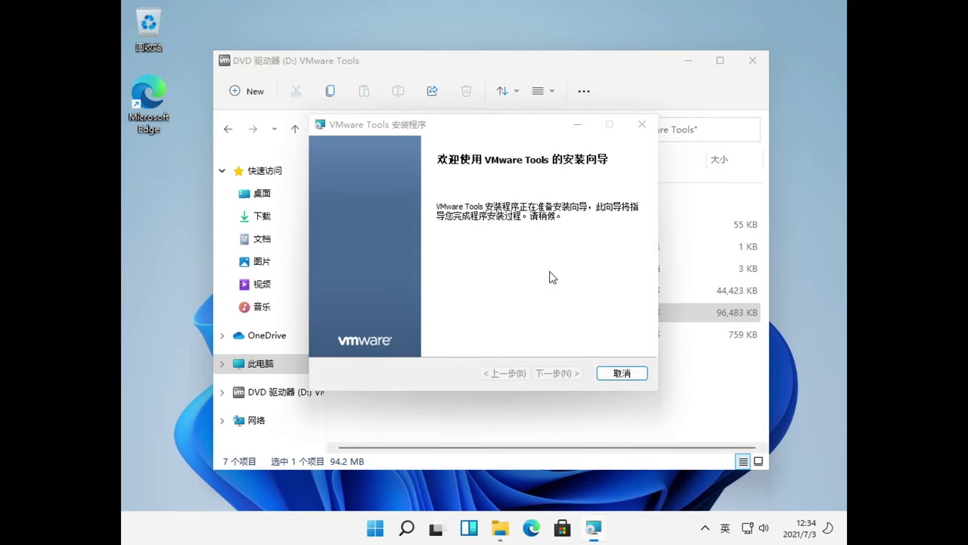
# Install VMware Tools with the typical setup, finish the wizard and restart the system immediately
pyautogui.click(563, 373)
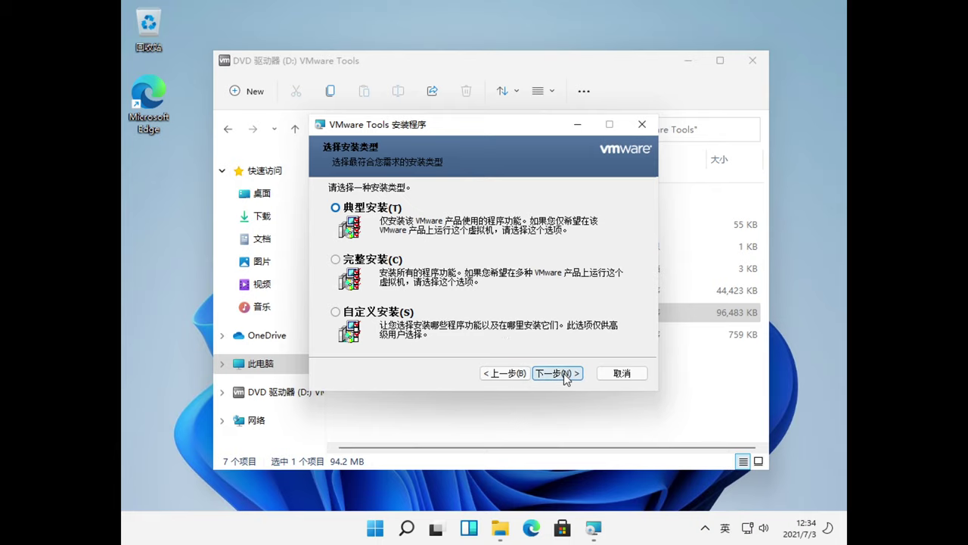
pyautogui.click(564, 373)
pyautogui.click(564, 373)
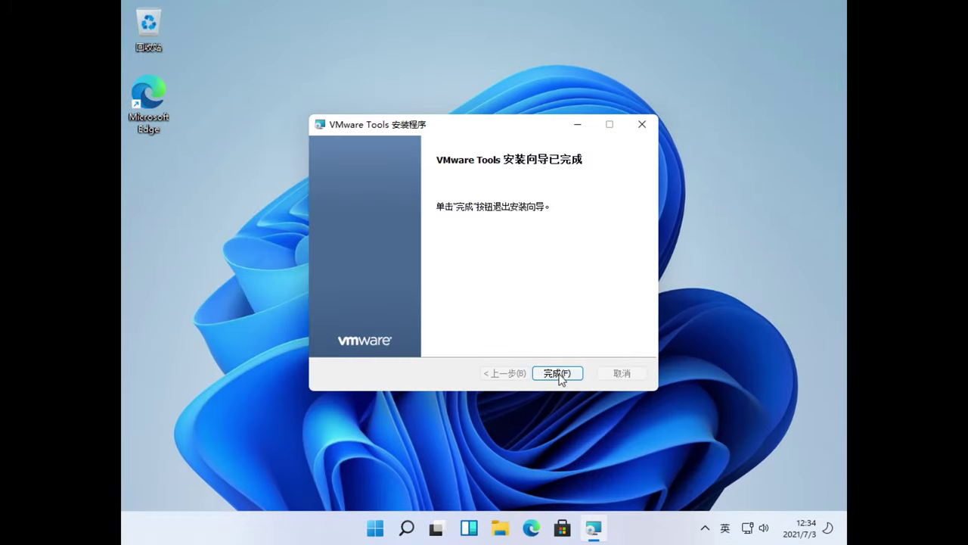
pyautogui.click(564, 374)
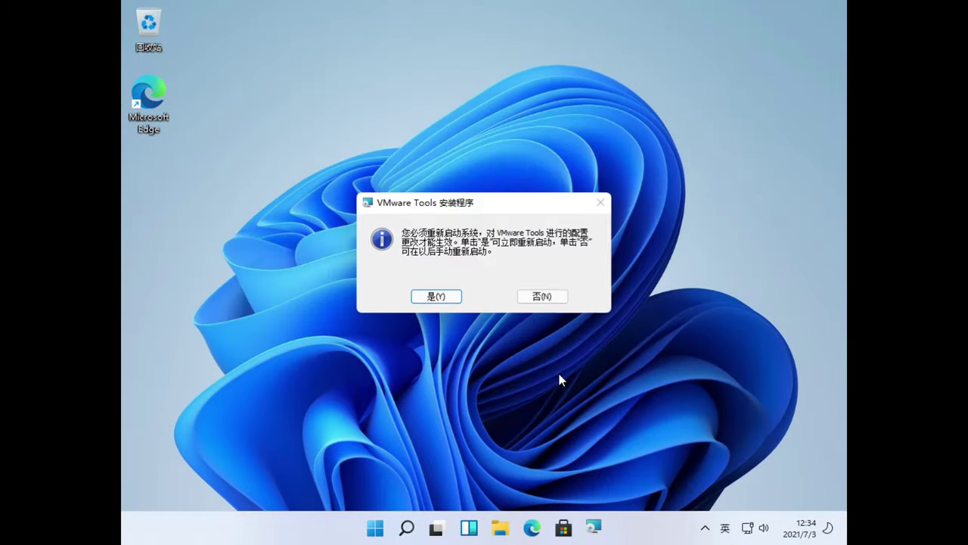
pyautogui.click(425, 299)
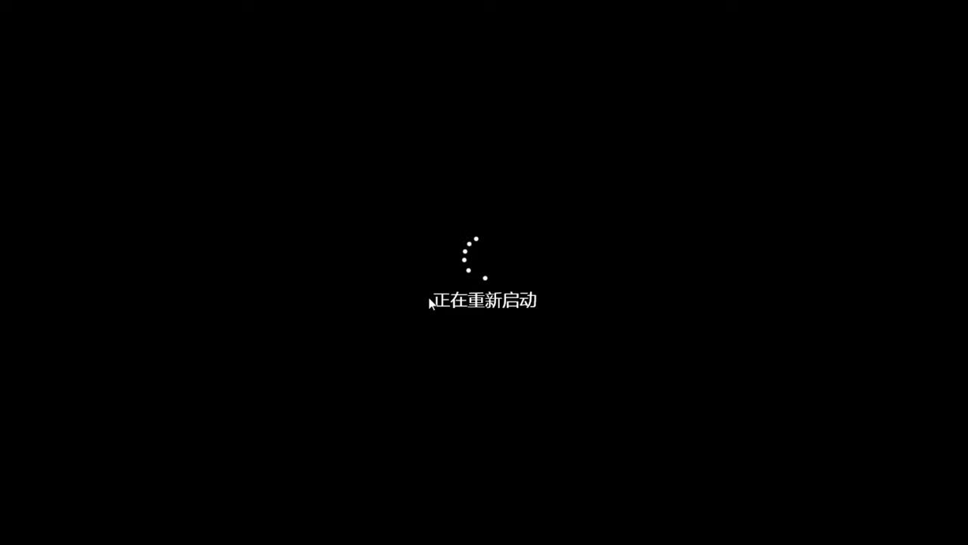
# Set the virtual machine's display to stretch with its aspect ratio kept, and switch it to exclusive mode
pyautogui.click(140, 6)
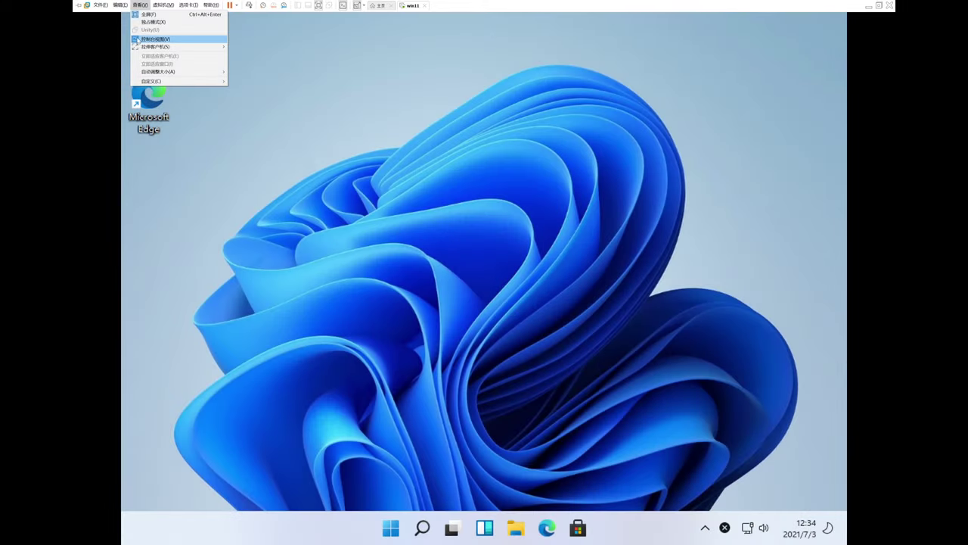
pyautogui.moveTo(155, 46)
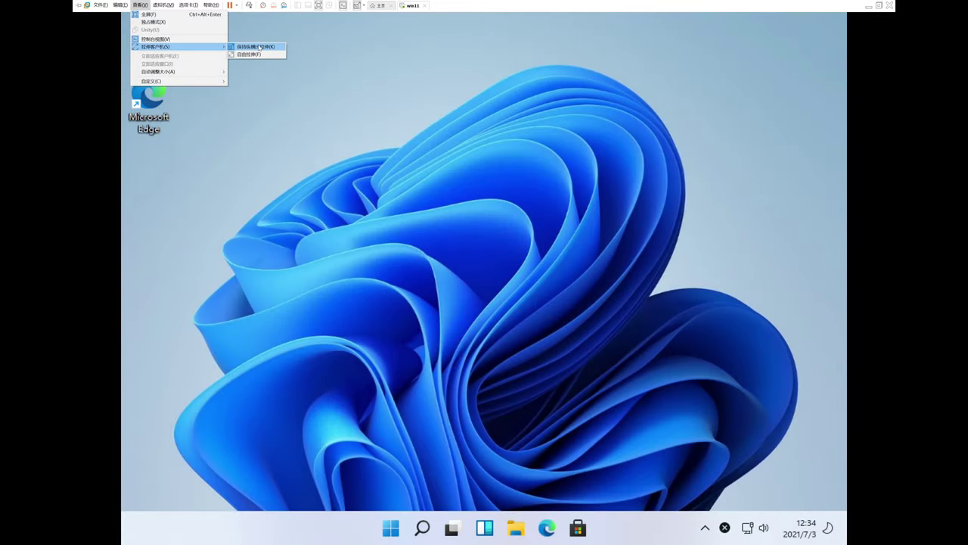
pyautogui.click(258, 47)
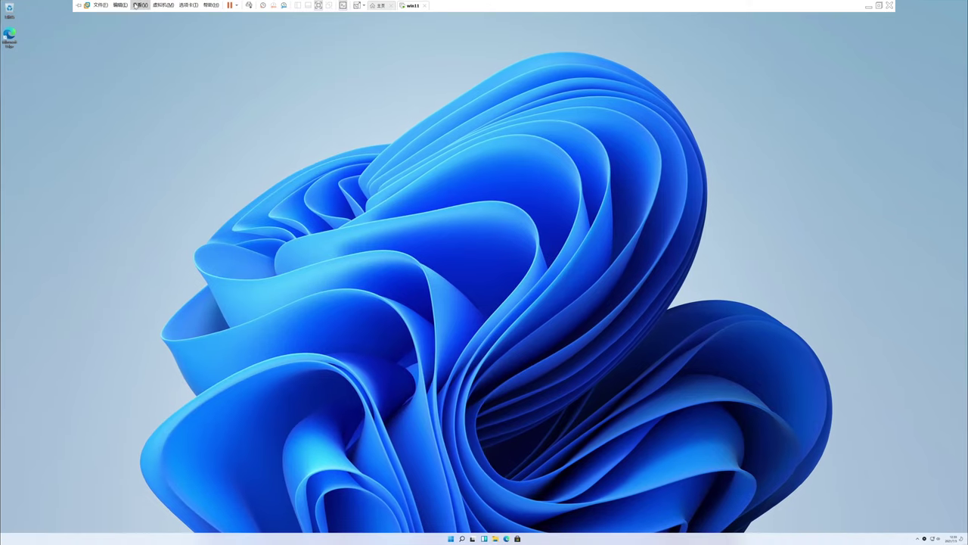
pyautogui.click(140, 6)
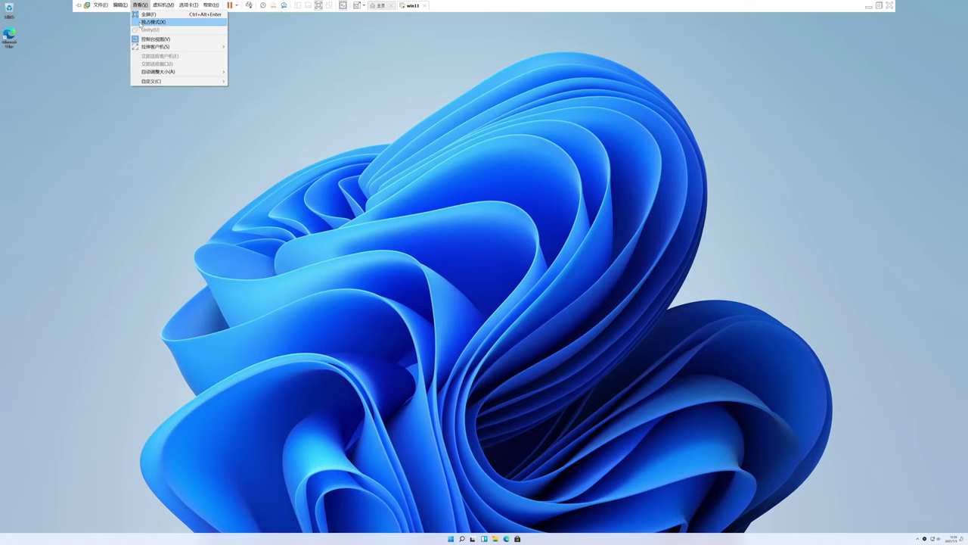
pyautogui.click(139, 23)
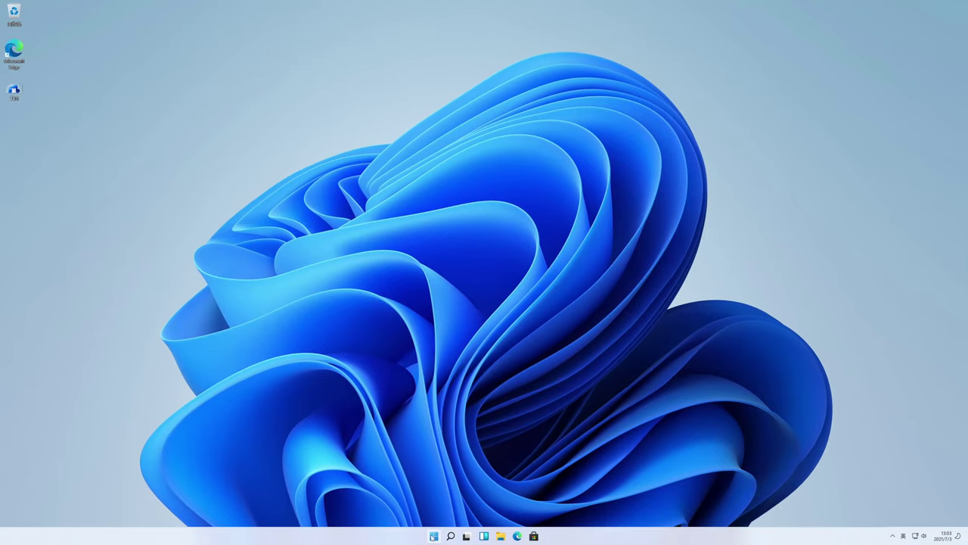
# Open Settings and examine the System categories and the refresh rate choices under Advanced display
pyautogui.click(433, 535)
pyautogui.click(576, 309)
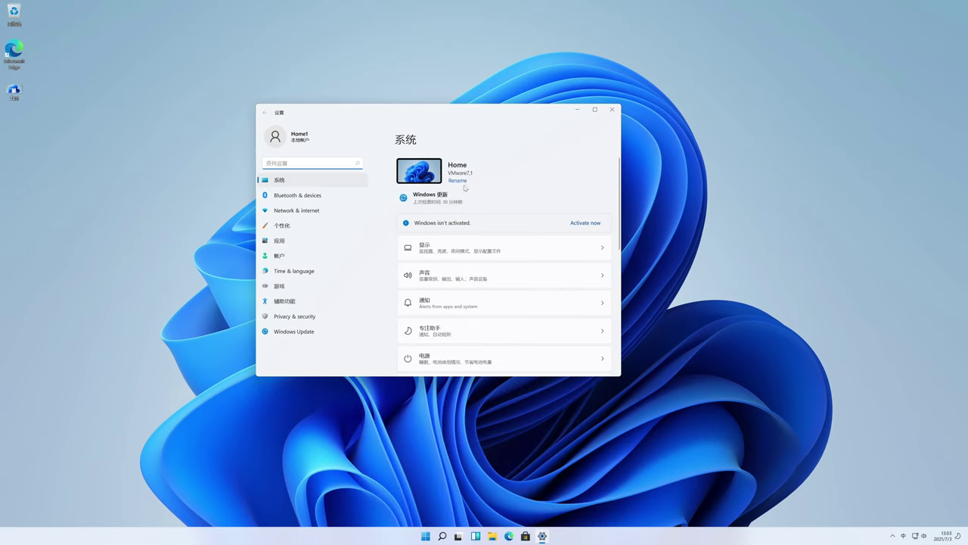
pyautogui.scroll(-3, 577, 310)
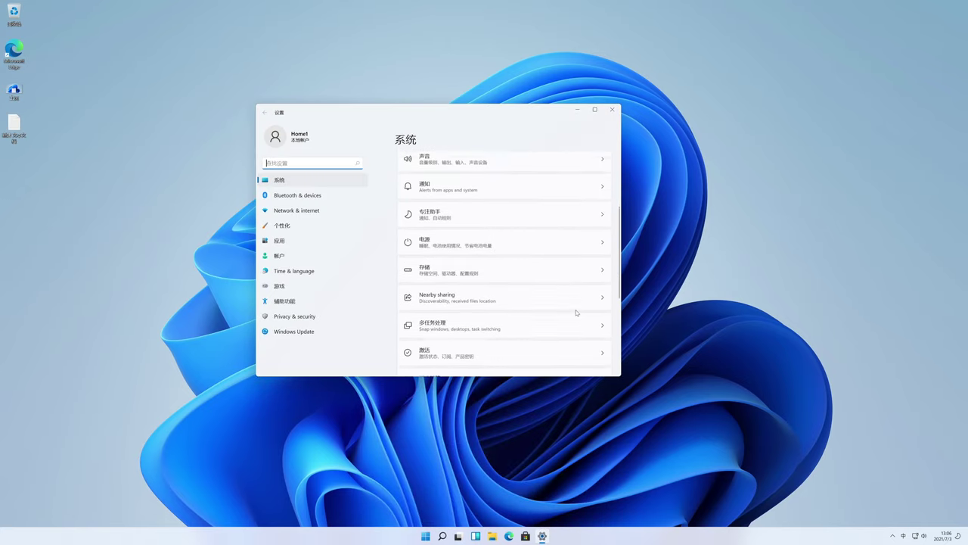
pyautogui.scroll(-5, 577, 312)
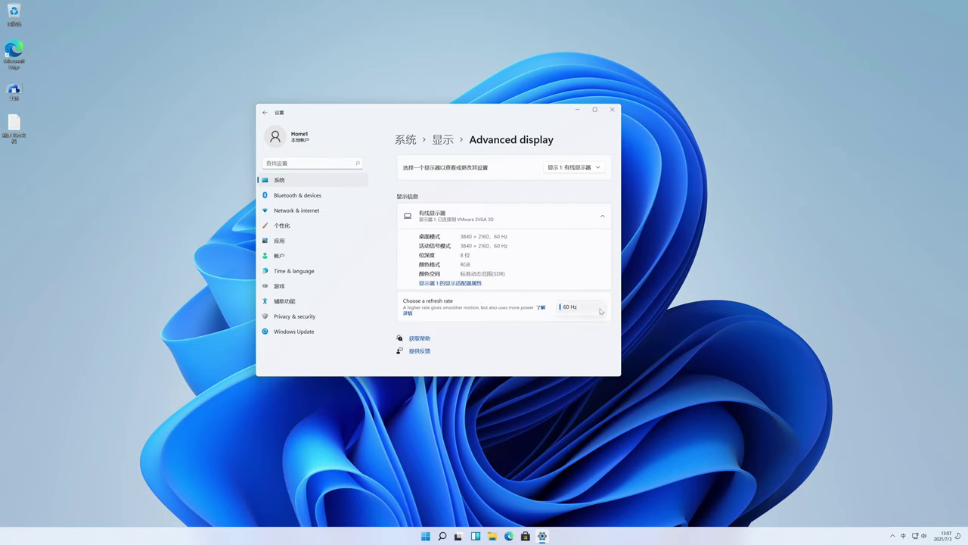
pyautogui.click(601, 310)
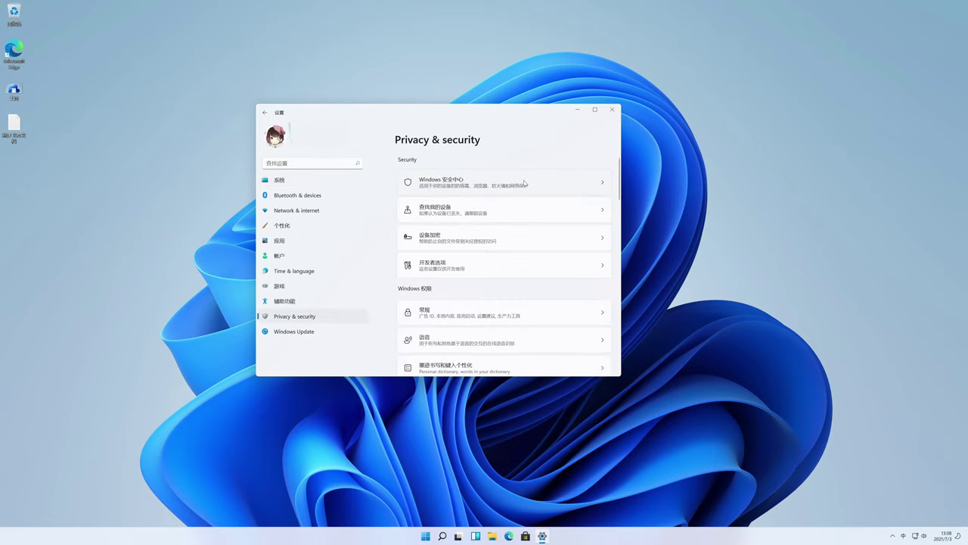
# Examine the Windows Security page and browse the Windows and app permission categories under Privacy & security
pyautogui.click(524, 183)
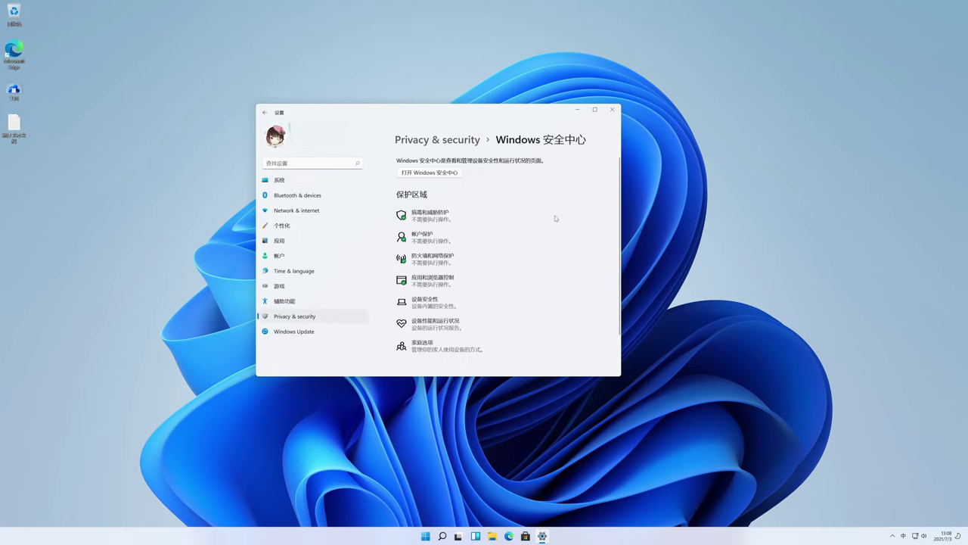
pyautogui.click(419, 139)
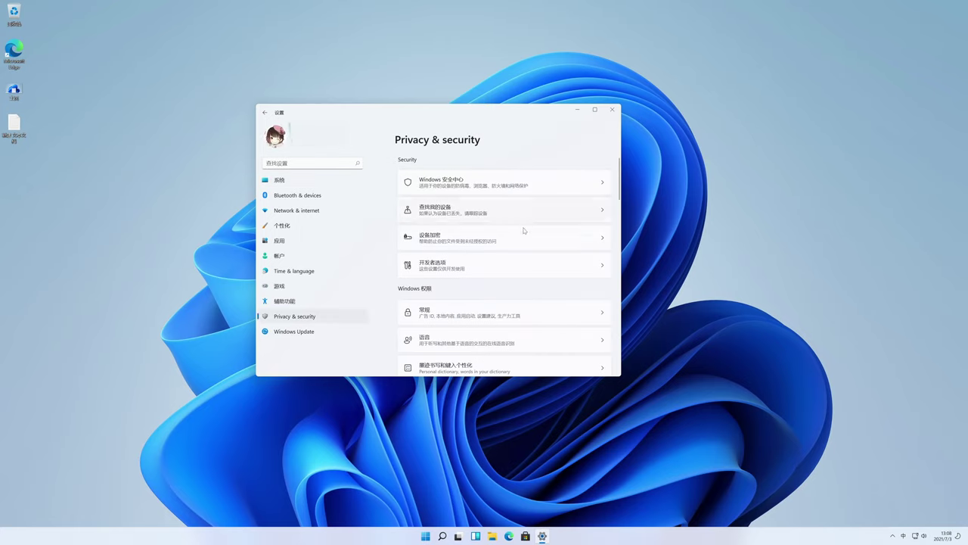
pyautogui.scroll(-3, 521, 234)
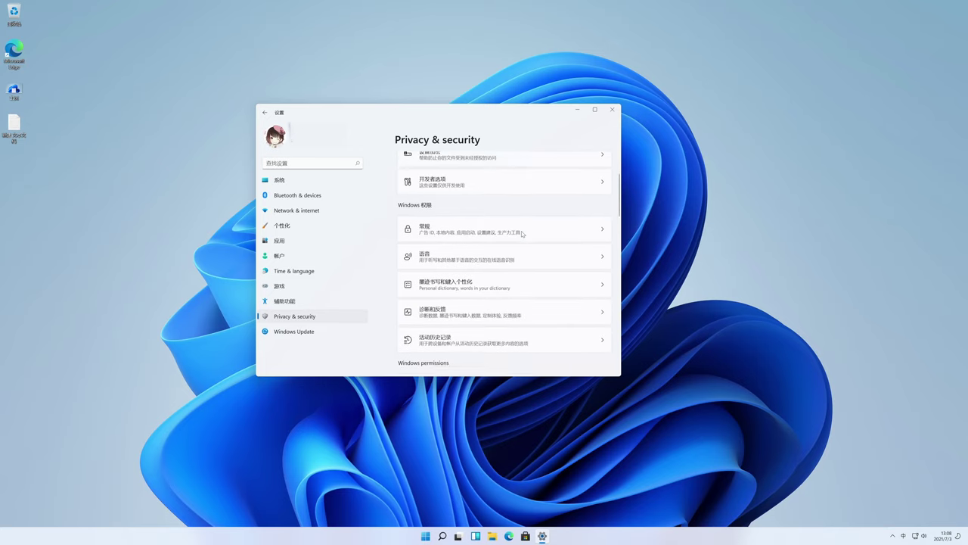
pyautogui.scroll(-5, 522, 234)
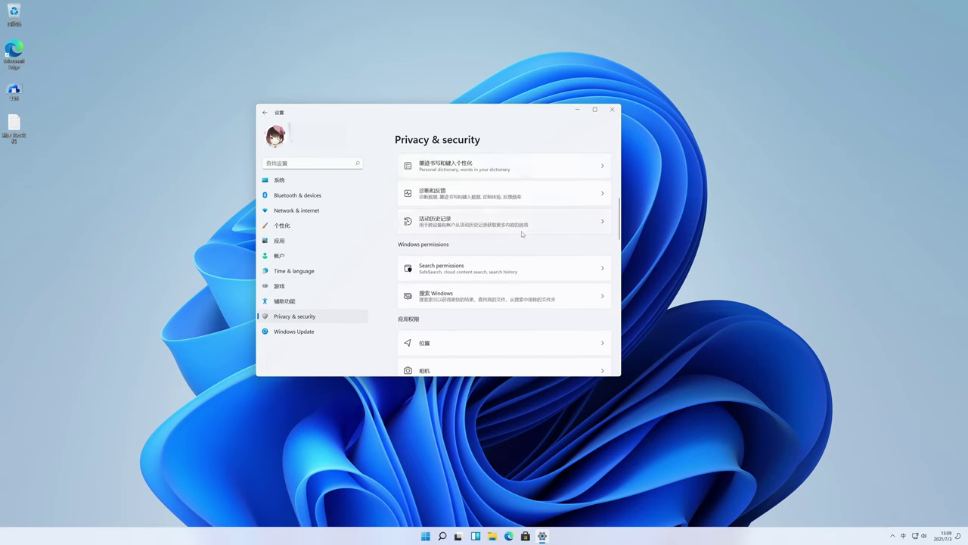
pyautogui.scroll(-1, 506, 241)
pyautogui.scroll(1, 506, 241)
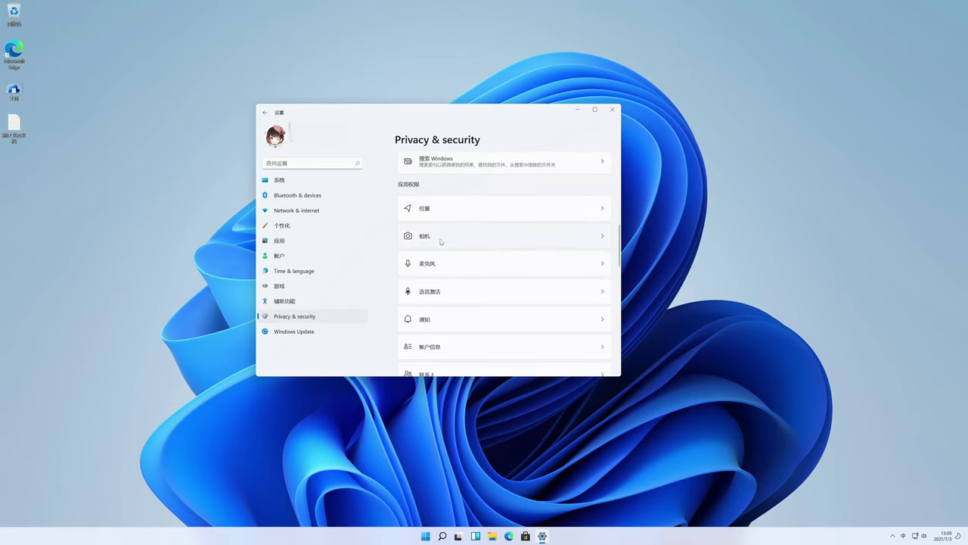
# Review the location access permissions and the language and region settings
pyautogui.click(466, 214)
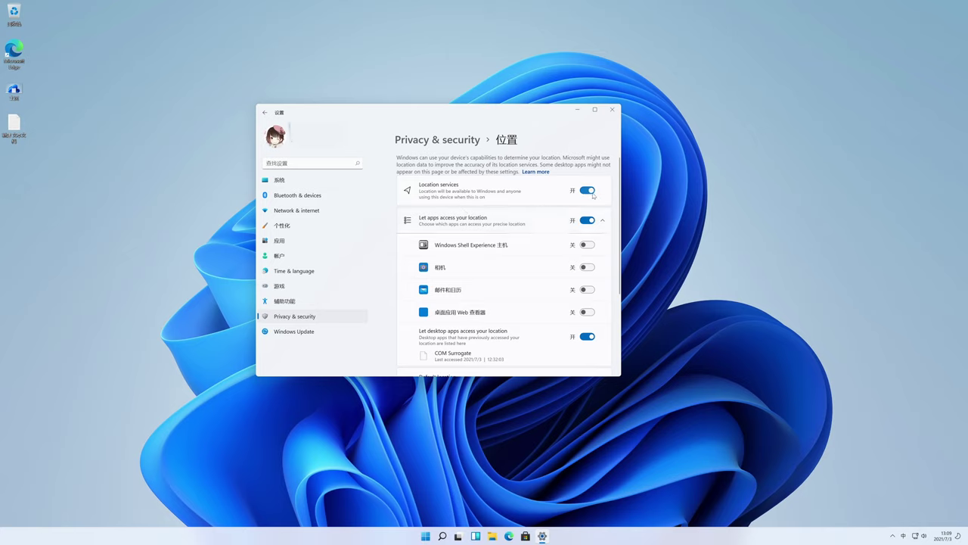
pyautogui.scroll(-3, 587, 262)
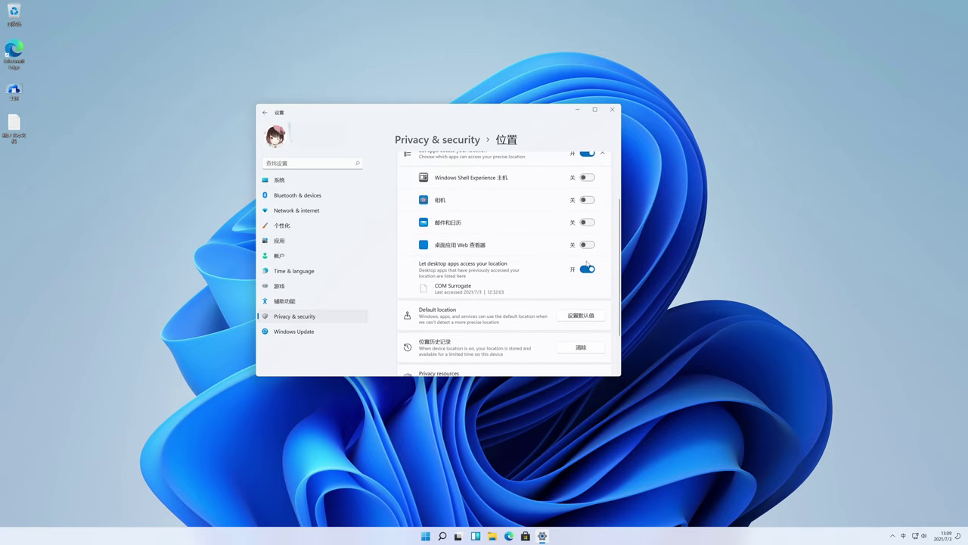
pyautogui.click(299, 271)
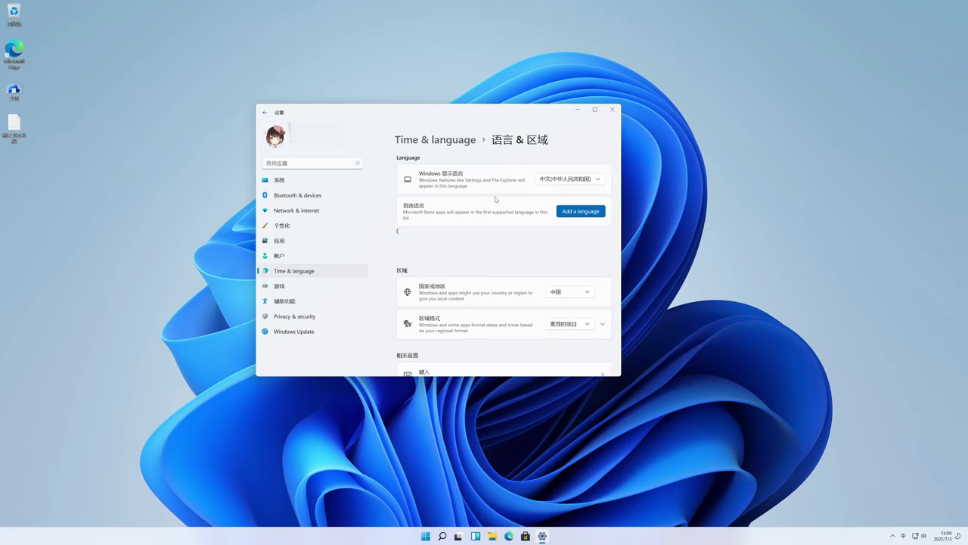
pyautogui.scroll(-2, 503, 203)
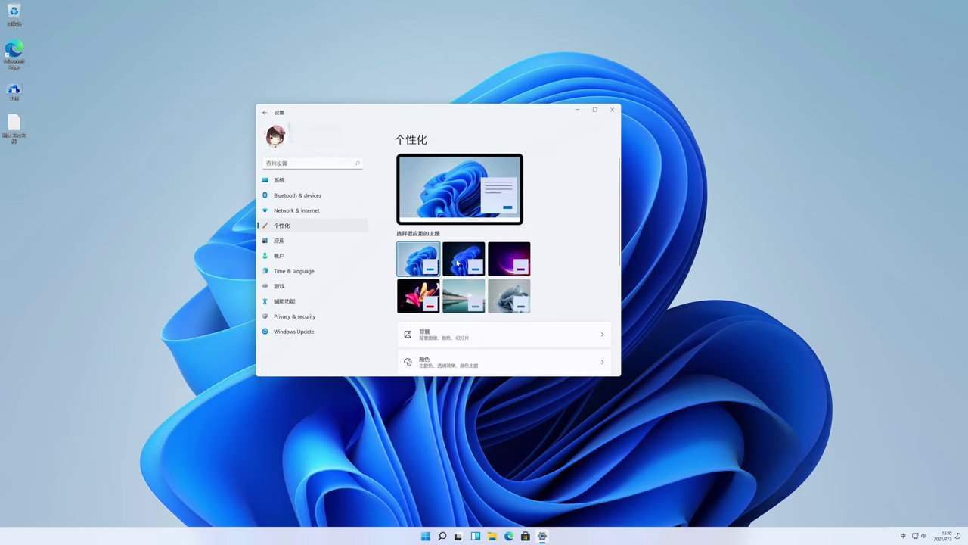
# Try the dark Windows, purple glow and flower desktop themes, and return to the light Windows theme
pyautogui.click(457, 262)
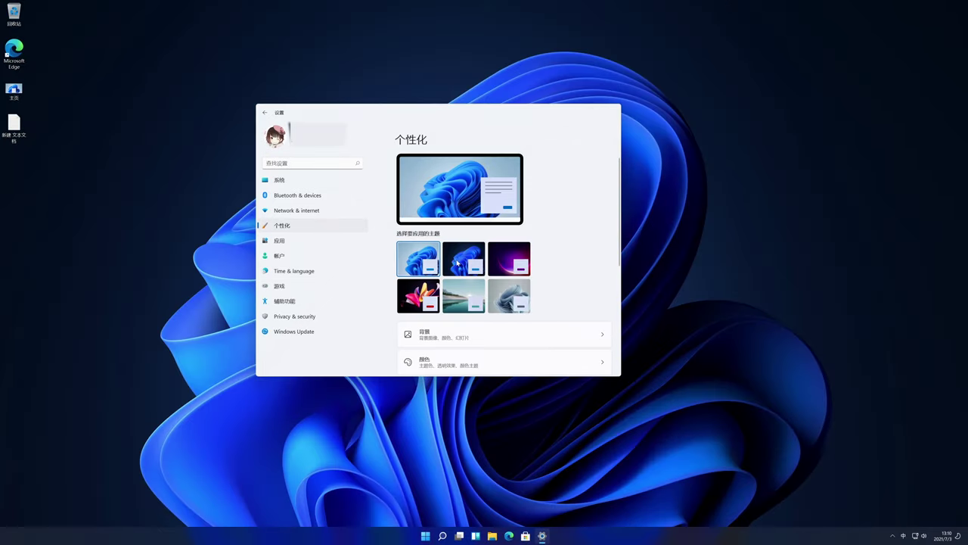
pyautogui.click(510, 260)
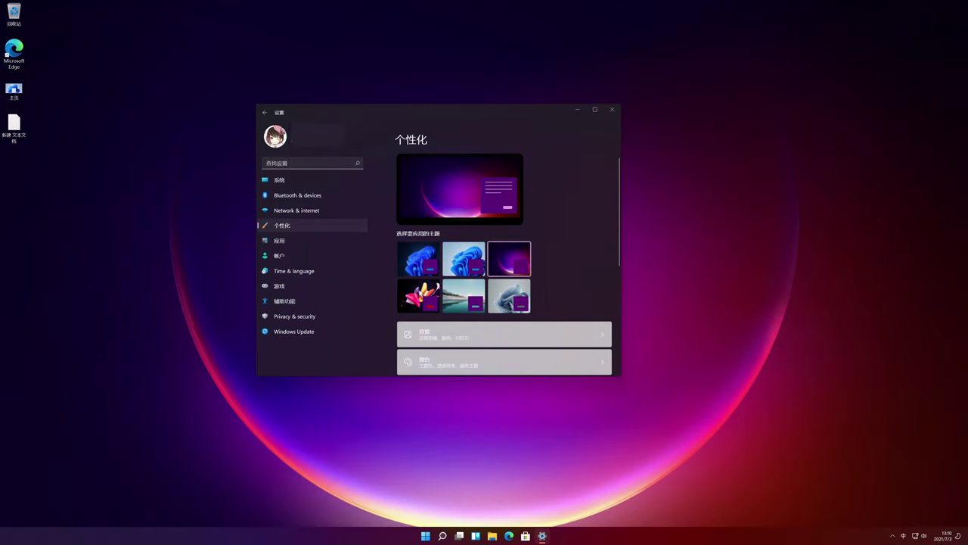
pyautogui.click(418, 294)
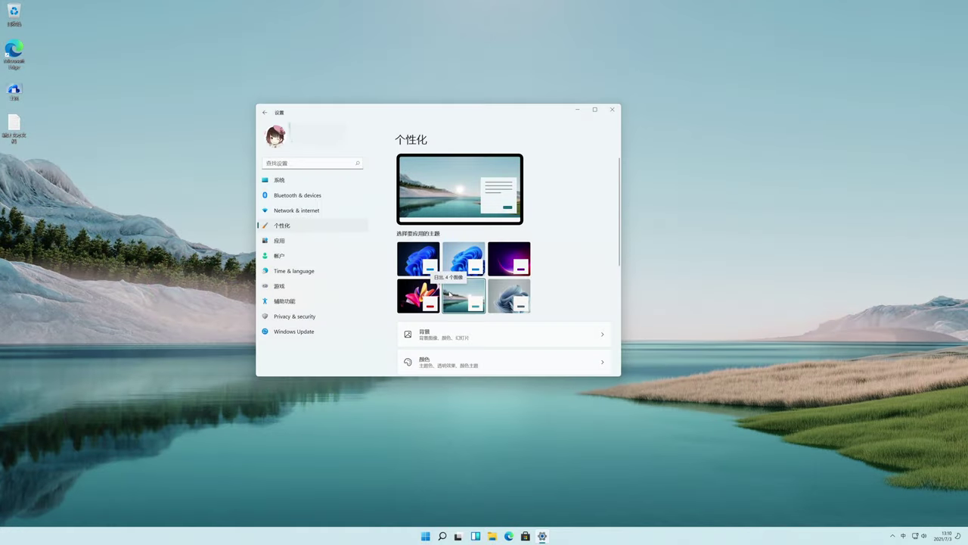
pyautogui.click(471, 253)
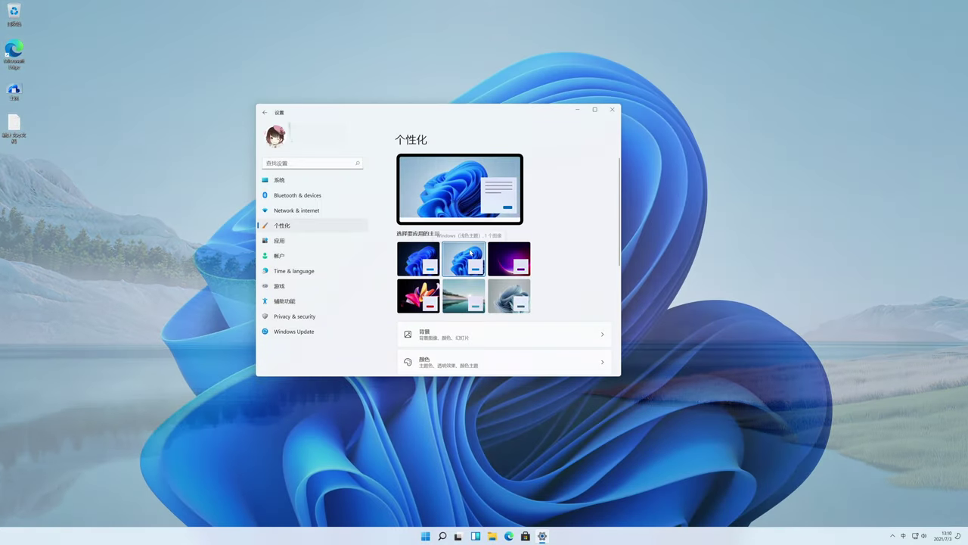
# Review the lock screen personalisation options and go to the Network & internet settings
pyautogui.scroll(-5, 471, 255)
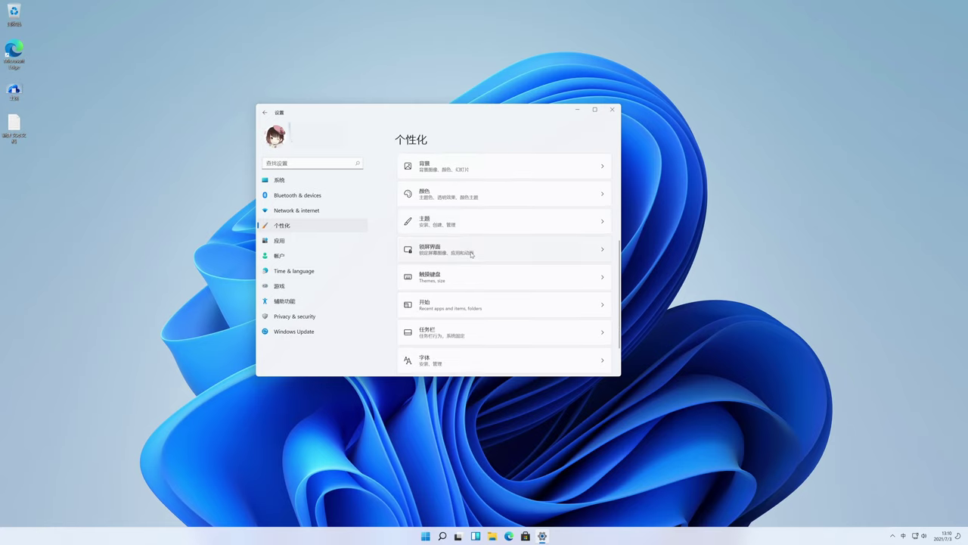
pyautogui.click(471, 254)
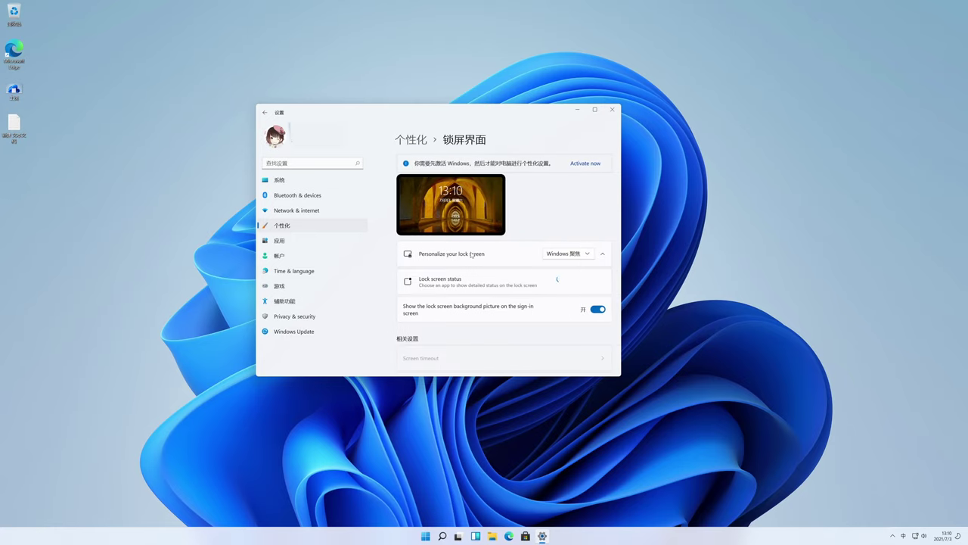
pyautogui.click(581, 254)
pyautogui.click(597, 225)
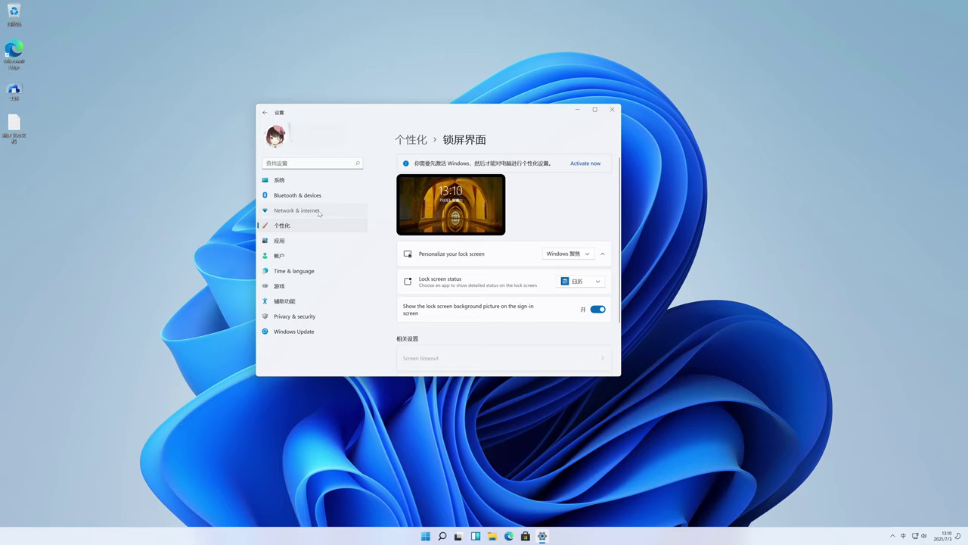
pyautogui.click(318, 212)
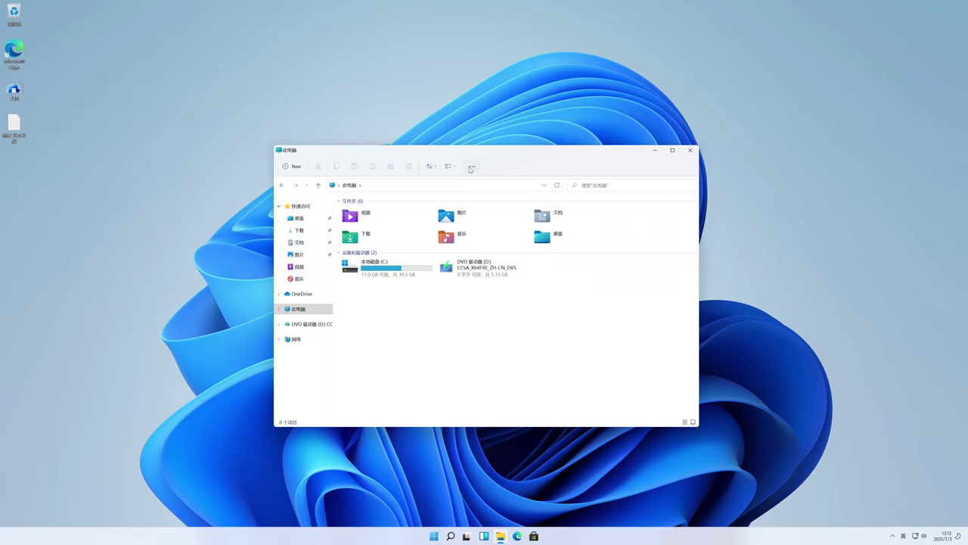
# Map the DS218 Movie share as drive Z:, signing in with the network username and password and having the credentials remembered
pyautogui.click(471, 167)
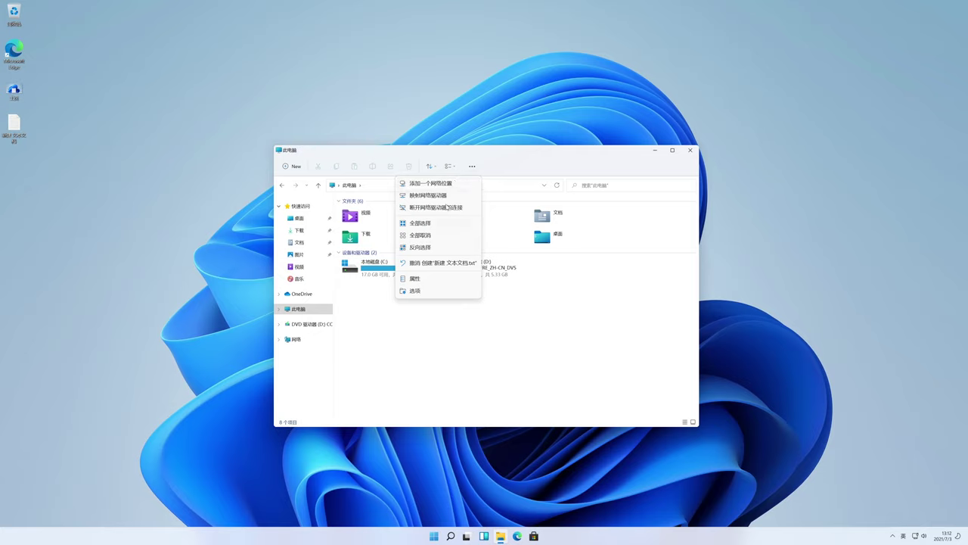
pyautogui.click(452, 197)
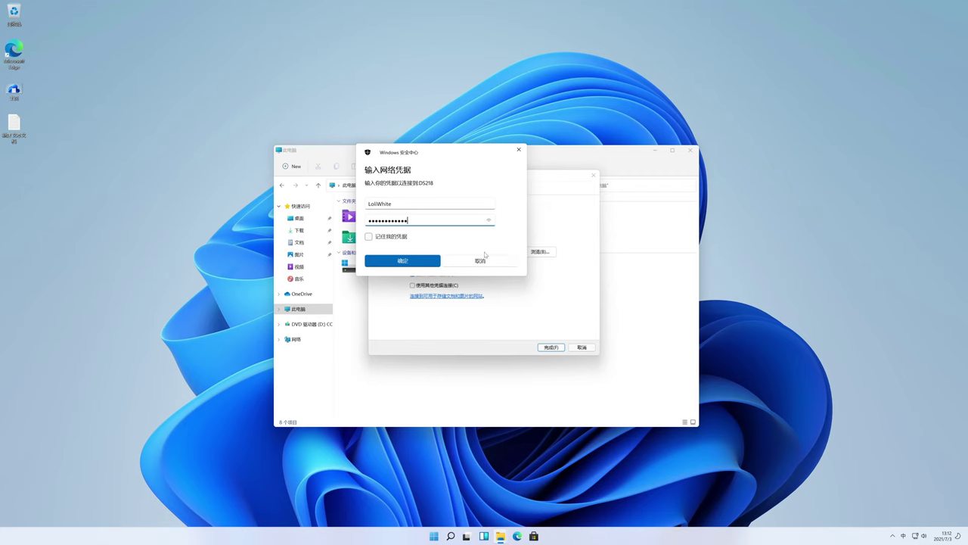
pyautogui.click(368, 236)
pyautogui.click(403, 260)
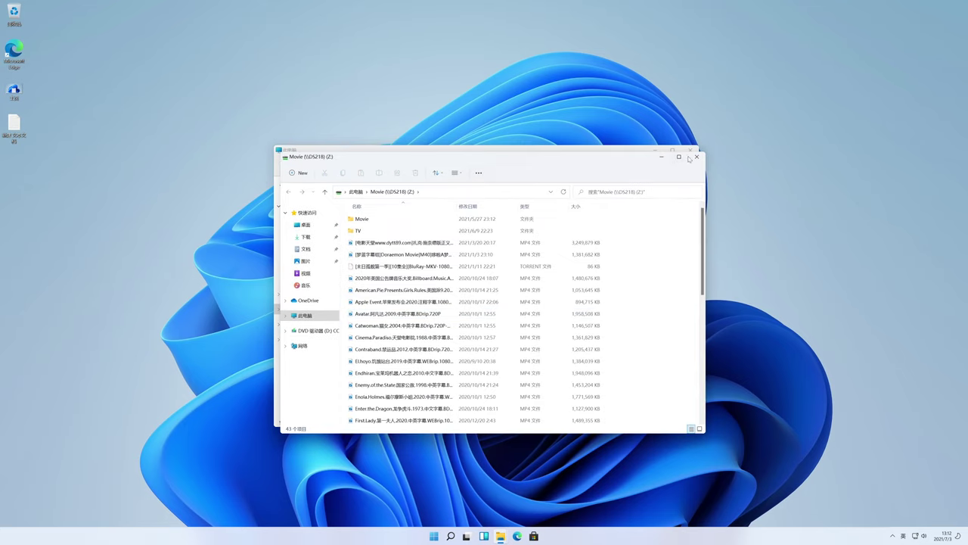
pyautogui.click(697, 158)
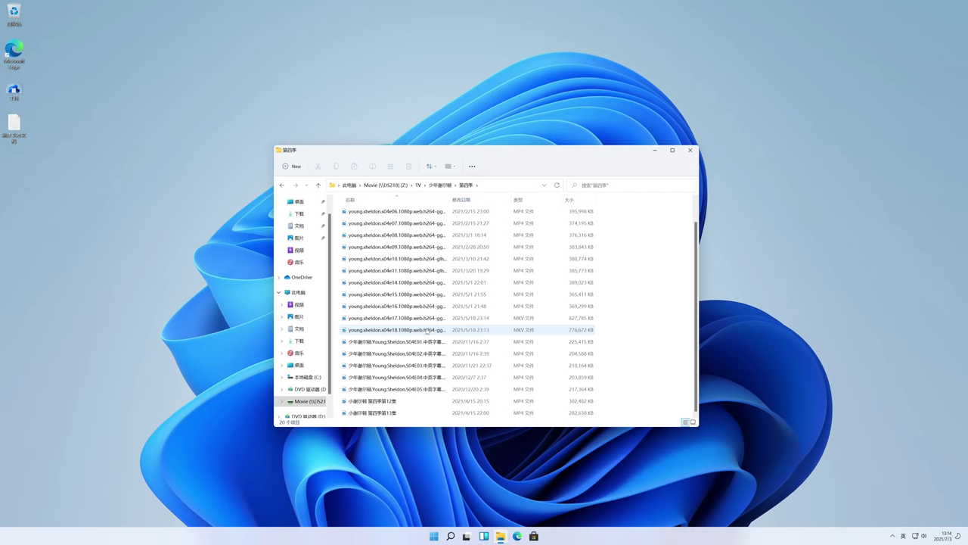
# Play young.sheldon.s04e18 from about 3:02 in full screen, pause it, and resize the player window after leaving full screen
pyautogui.doubleClick(426, 331)
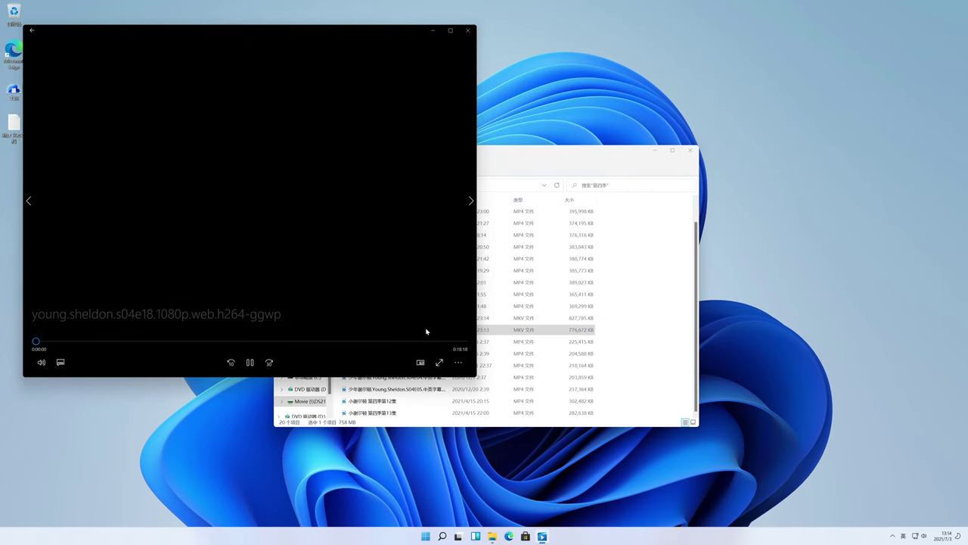
pyautogui.click(107, 341)
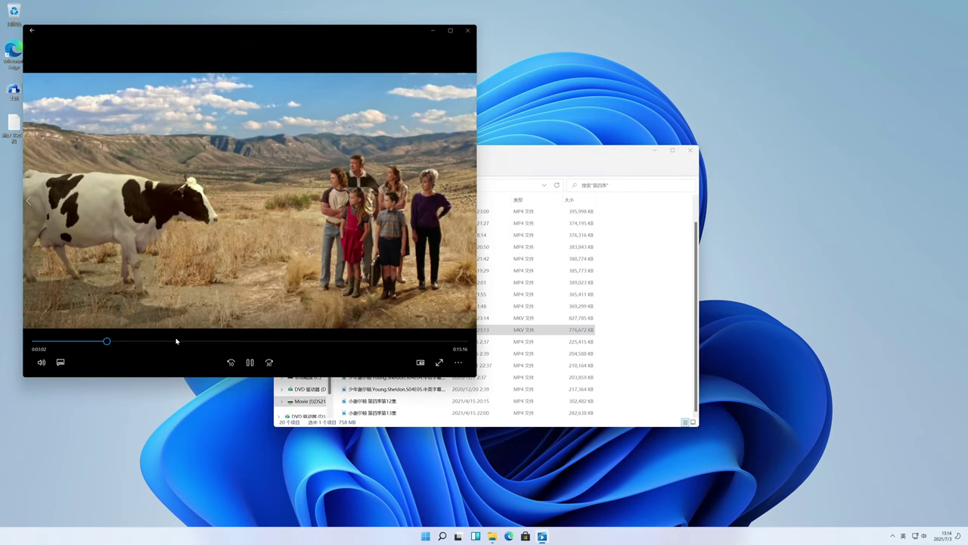
pyautogui.click(440, 364)
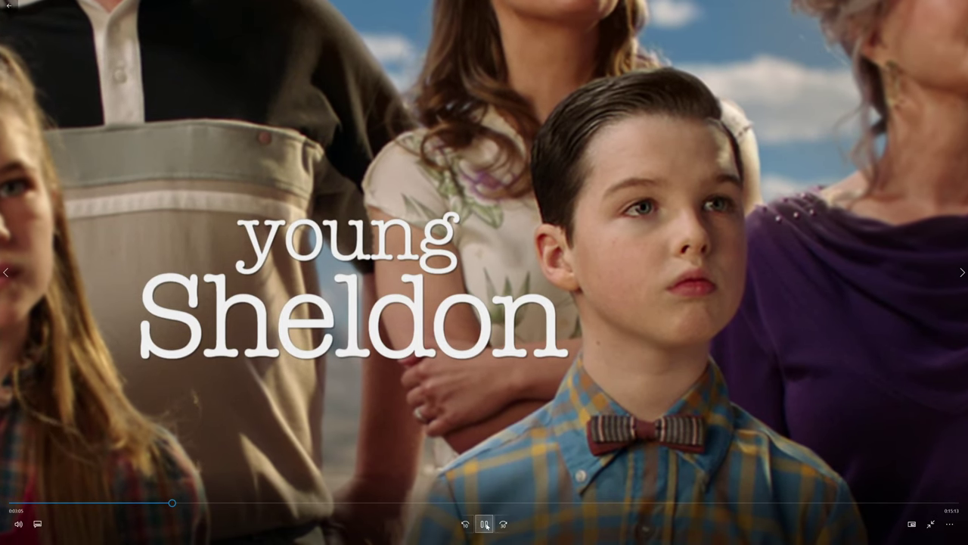
pyautogui.click(485, 522)
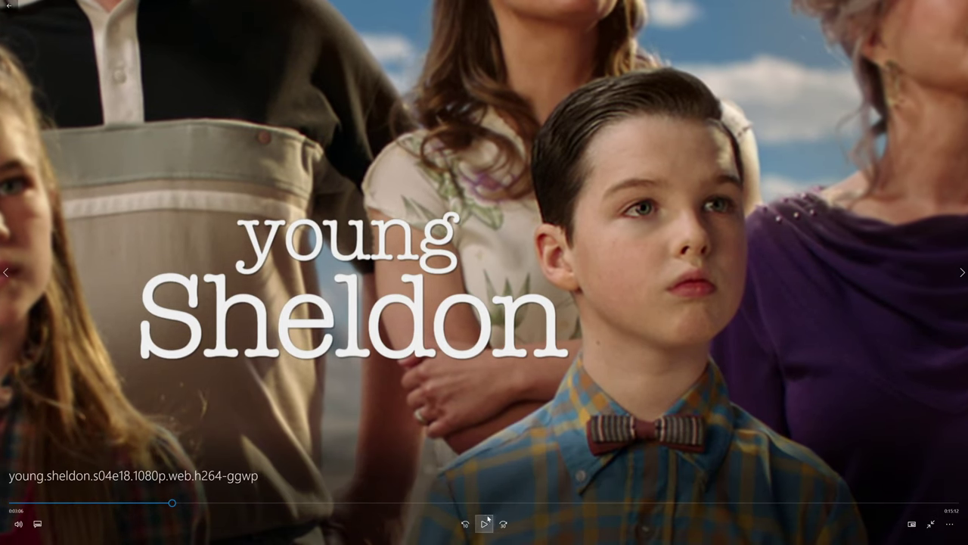
pyautogui.click(932, 6)
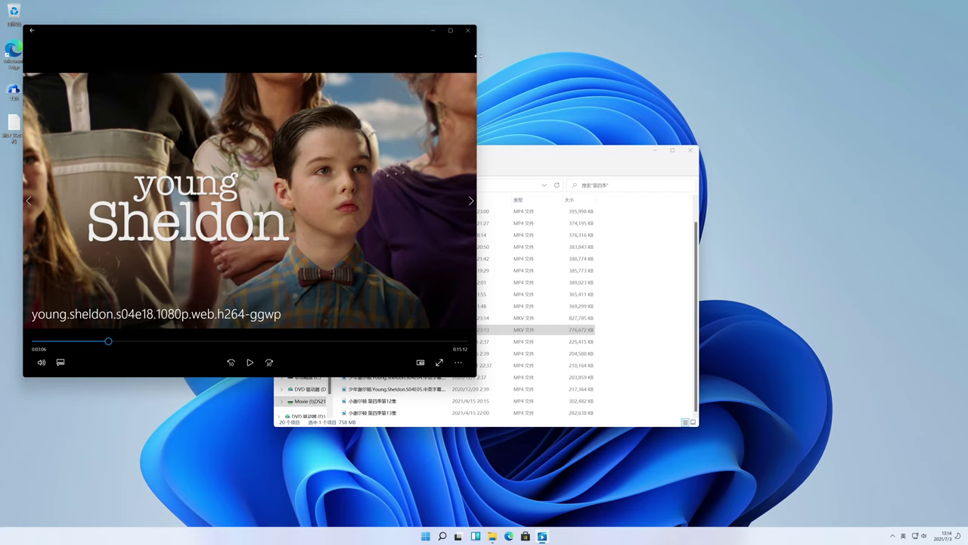
pyautogui.moveTo(476, 55); pyautogui.dragTo(615, 79)
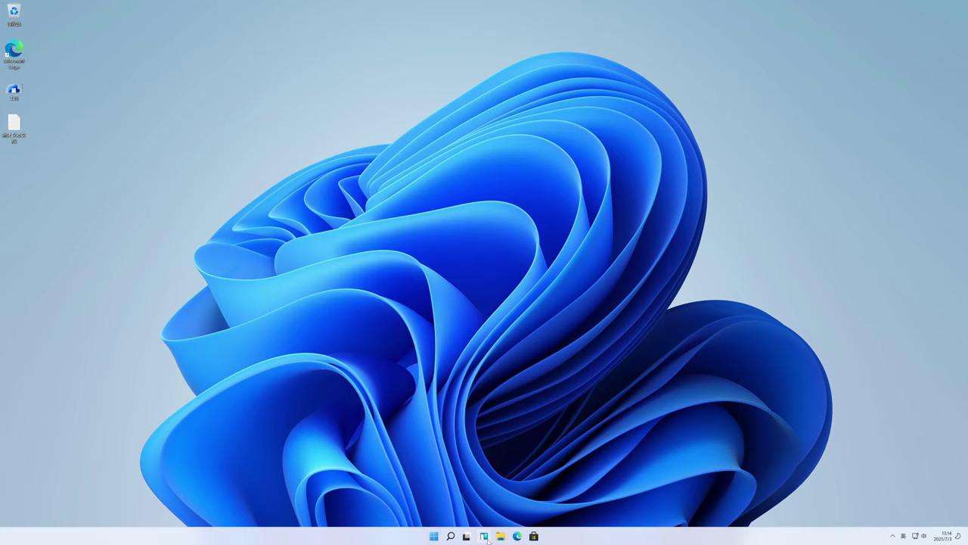
# Open the widgets board and look through its weather, stock, sports and news cards
pyautogui.click(485, 537)
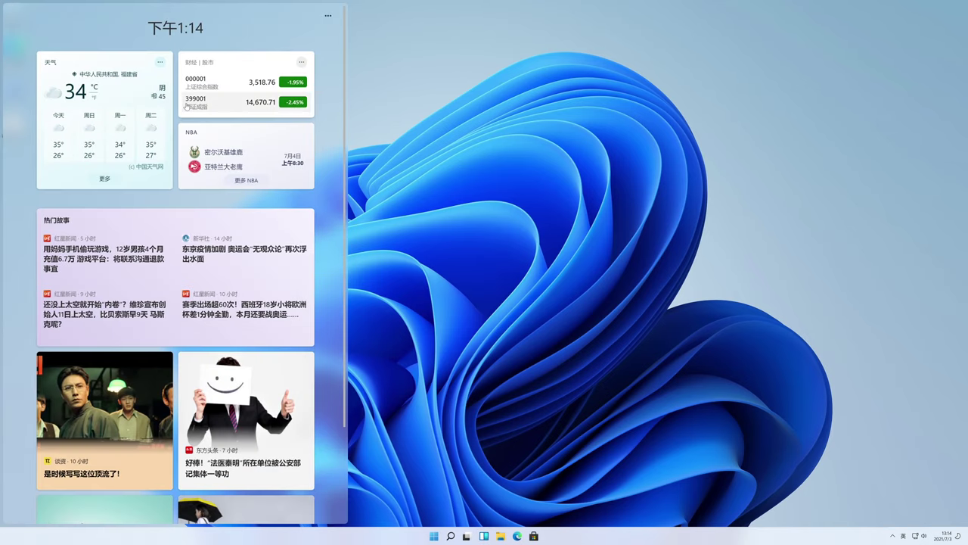
pyautogui.scroll(-2, 314, 294)
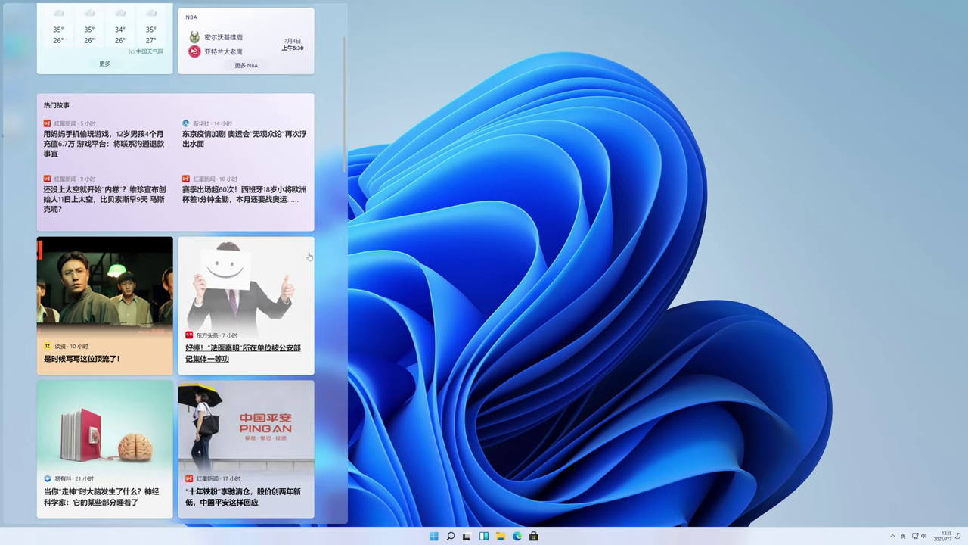
pyautogui.scroll(-2, 323, 256)
pyautogui.scroll(-6, 323, 256)
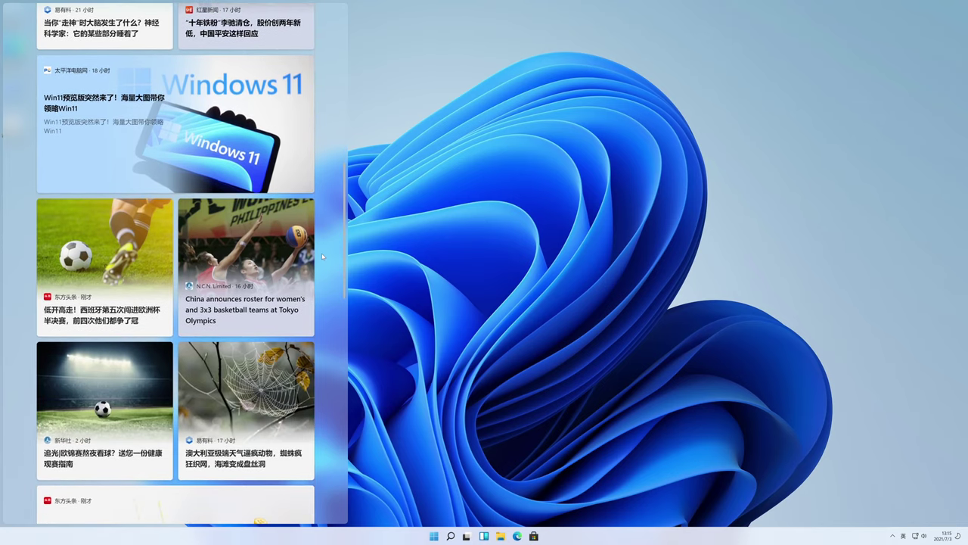
# Open a File Explorer window, maximise it and snap it to the right third of the three-column layout
pyautogui.press('super+e')
pyautogui.click(671, 151)
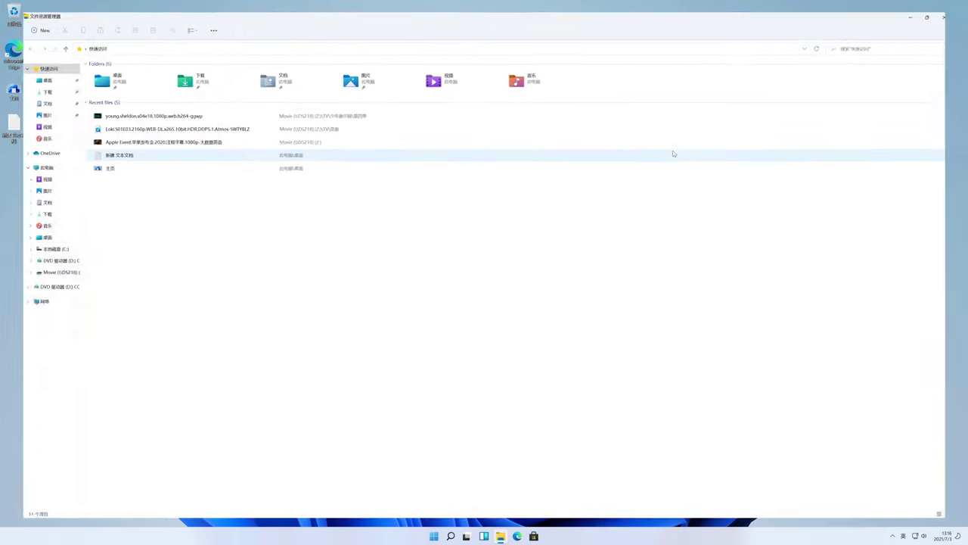
pyautogui.moveTo(946, 6)
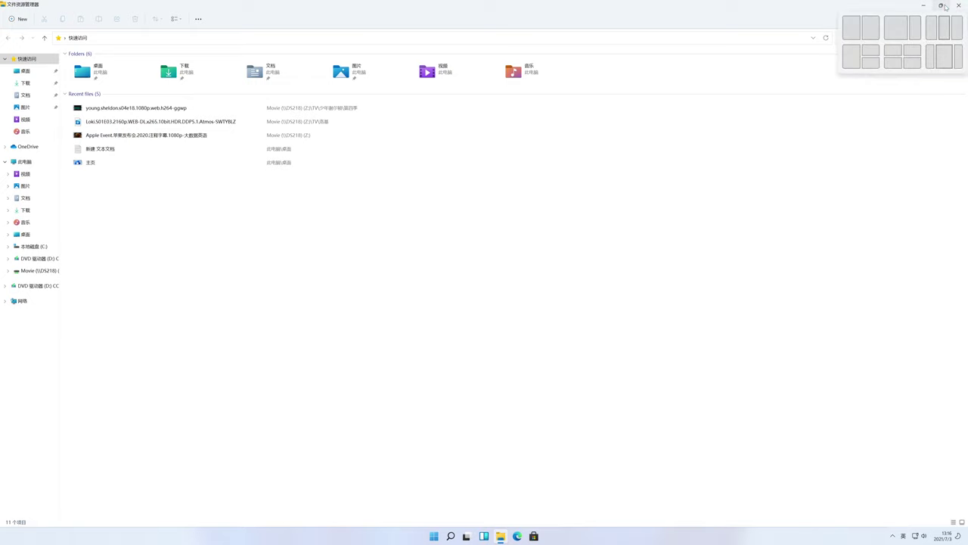
pyautogui.click(957, 30)
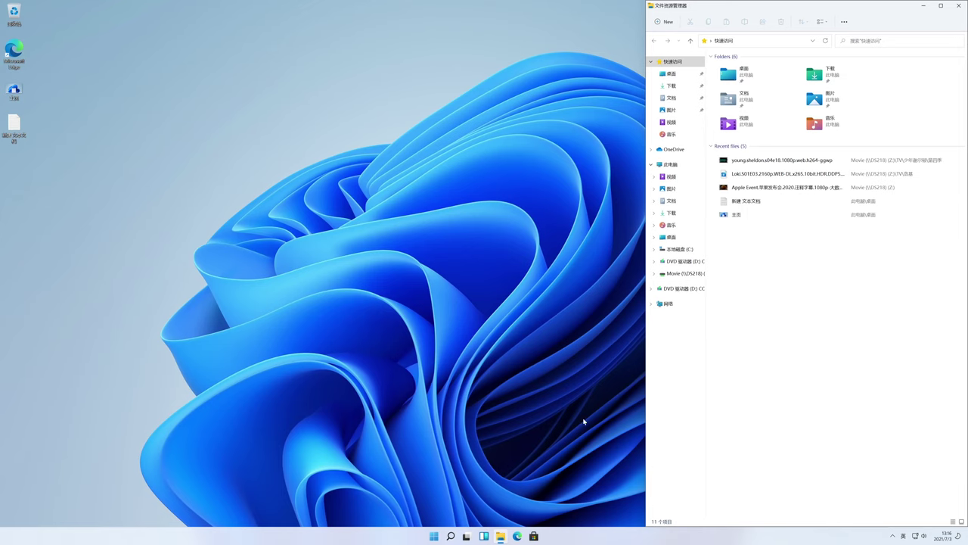
# Open a second File Explorer window and snap it to the left third of the three-column layout
pyautogui.moveTo(499, 540)
pyautogui.click(496, 508)
pyautogui.rightClick(500, 536)
pyautogui.click(500, 487)
pyautogui.moveTo(680, 160)
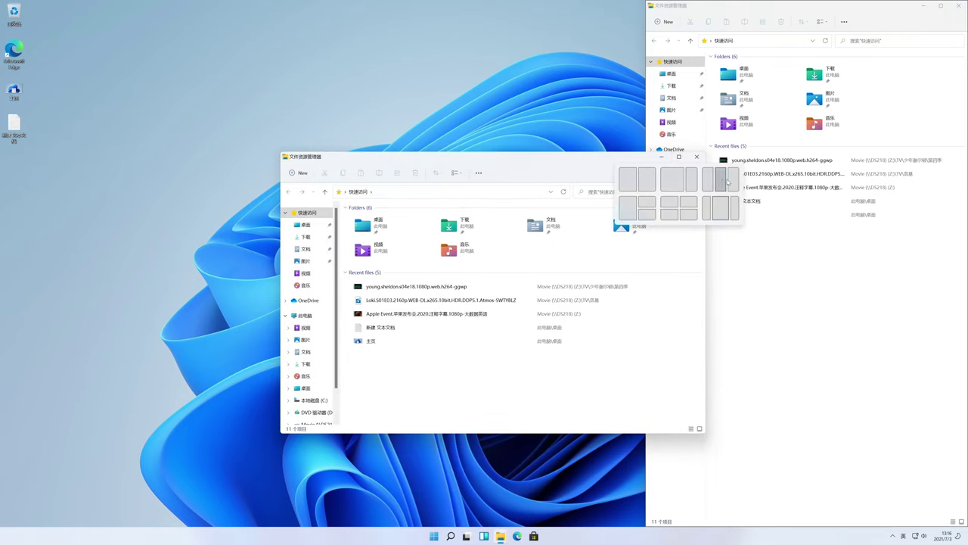
pyautogui.click(708, 181)
# Look at Task View and hide the open windows to show the desktop
pyautogui.click(483, 536)
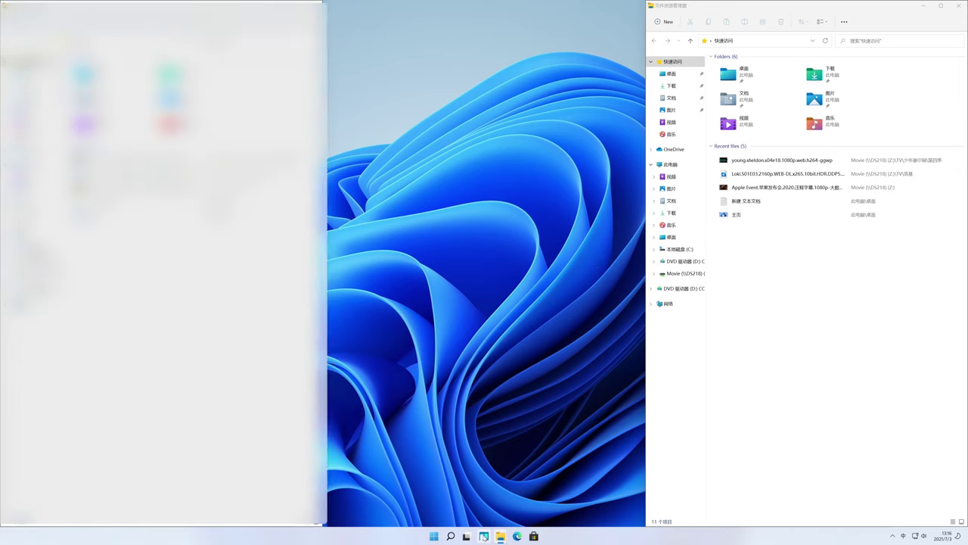
pyautogui.click(490, 501)
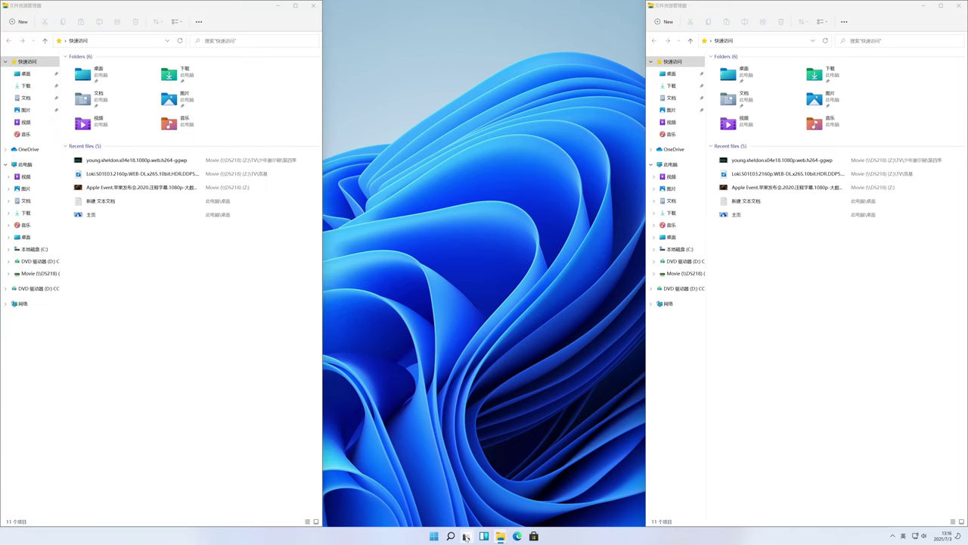
pyautogui.click(466, 535)
pyautogui.click(465, 519)
pyautogui.press('super+d')
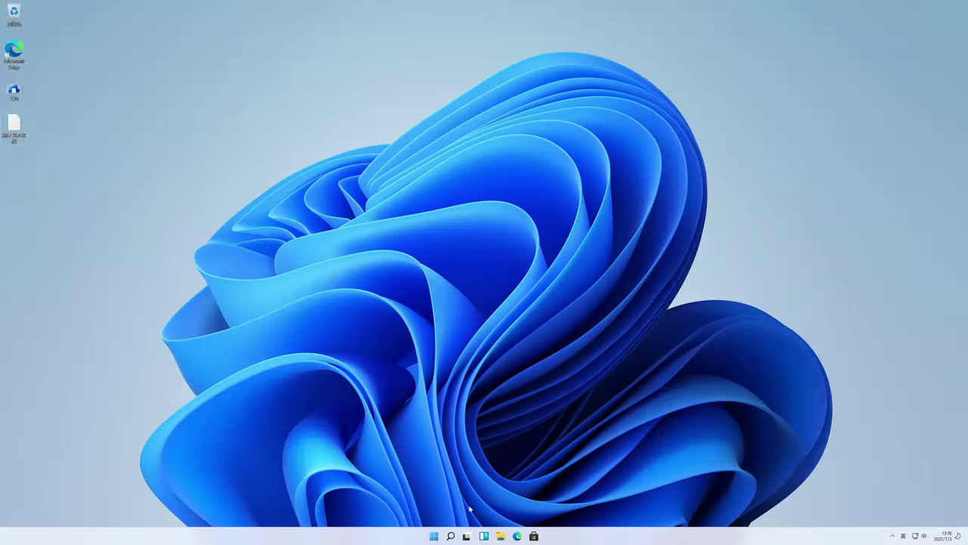
# Open Instagram in a smaller, repositioned window and browse its feed and activity notifications
pyautogui.click(434, 537)
pyautogui.click(504, 347)
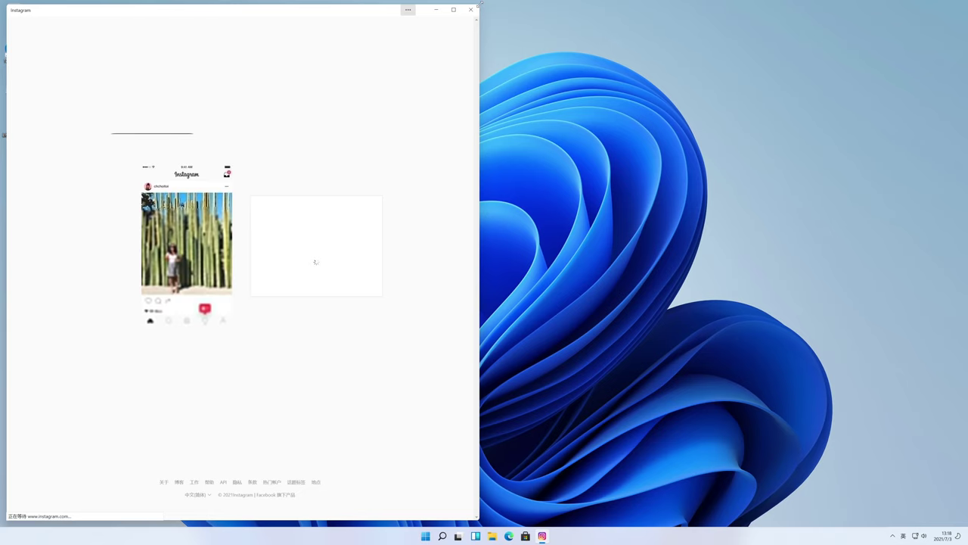
pyautogui.moveTo(478, 6); pyautogui.dragTo(292, 156)
pyautogui.moveTo(189, 170); pyautogui.dragTo(329, 81)
pyautogui.moveTo(422, 111); pyautogui.dragTo(416, 146)
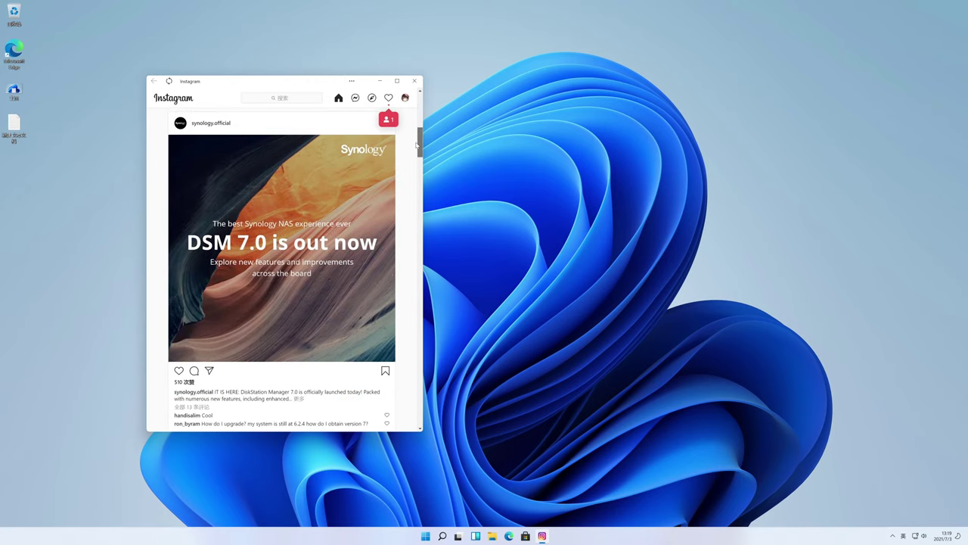
pyautogui.click(389, 97)
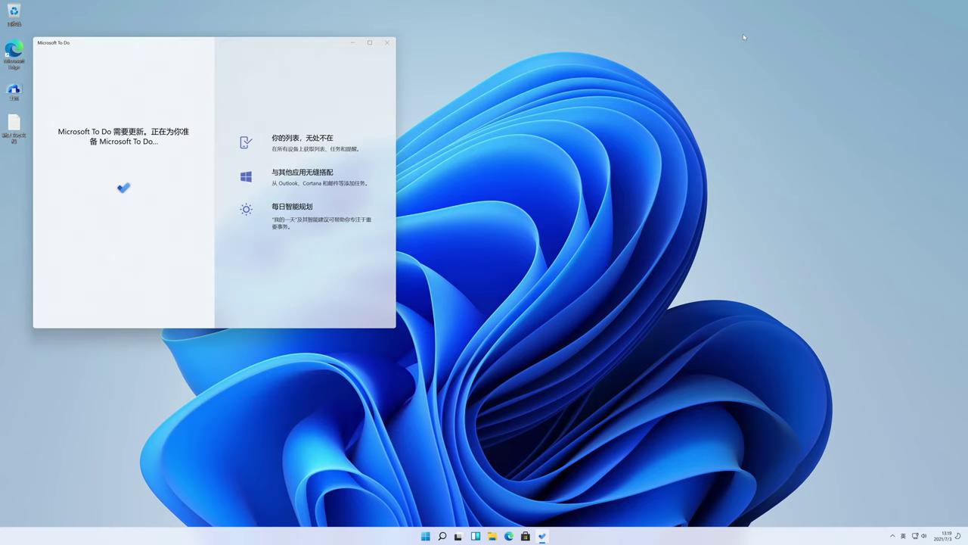
# Launch Paint by running mspaint
pyautogui.press('super+r')
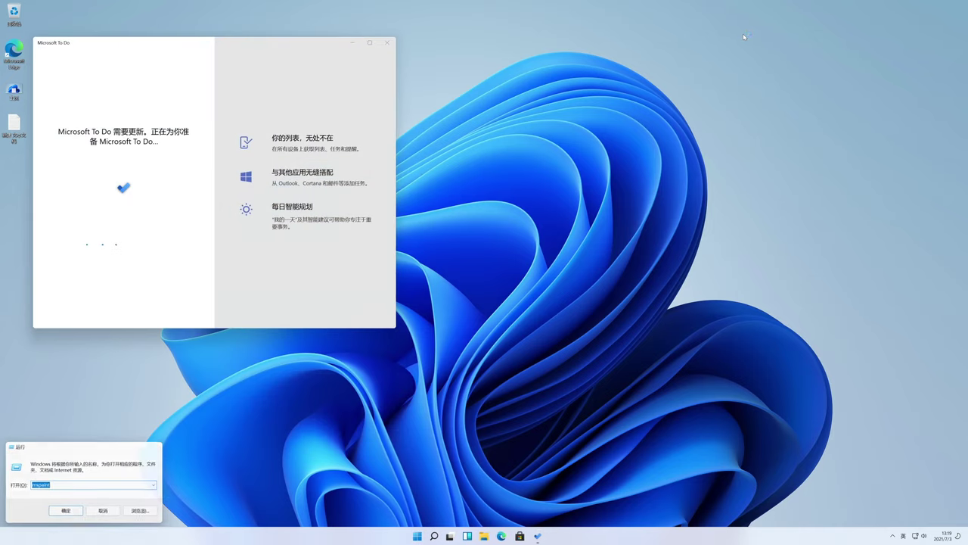
pyautogui.press('Return')
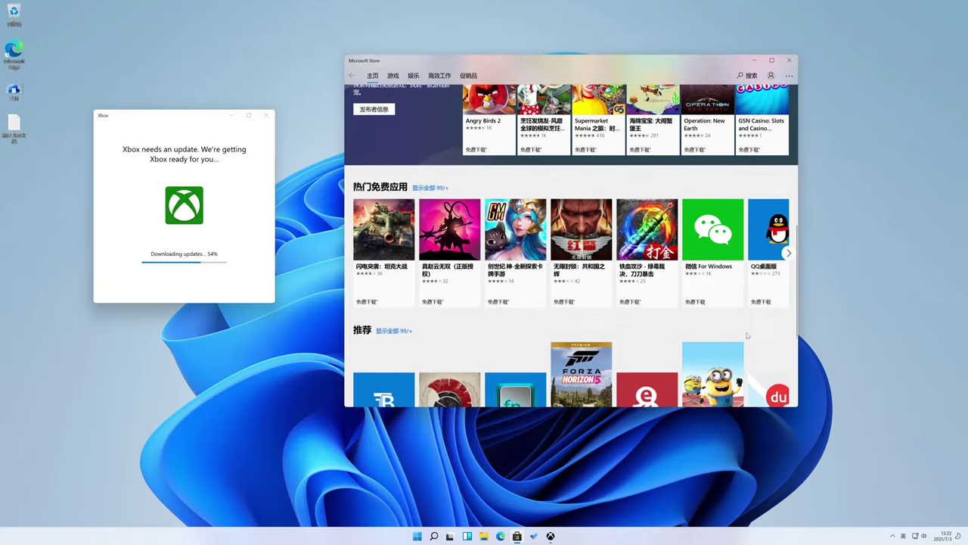
# Browse the app and game sections of the Microsoft Store home page and reveal the hidden notification area icons
pyautogui.scroll(10, 571, 227)
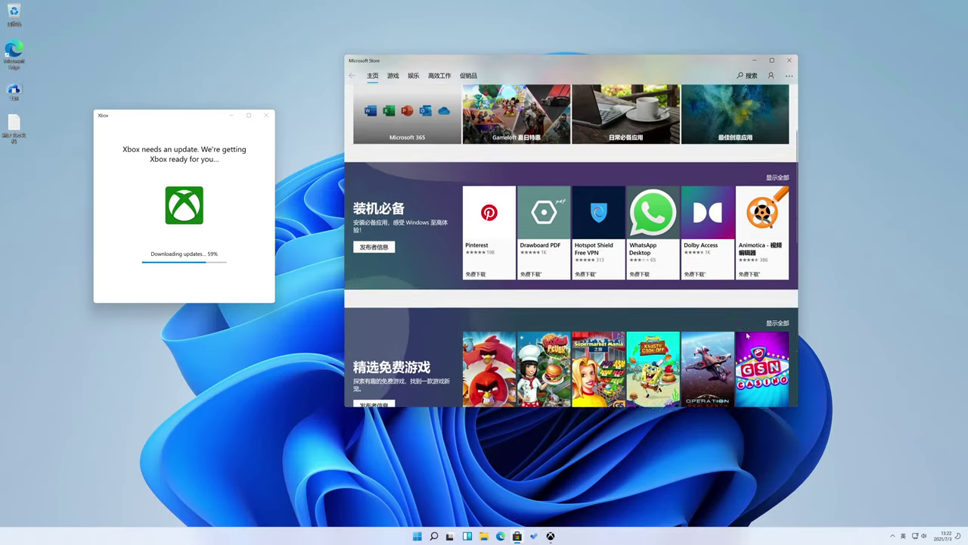
pyautogui.click(892, 536)
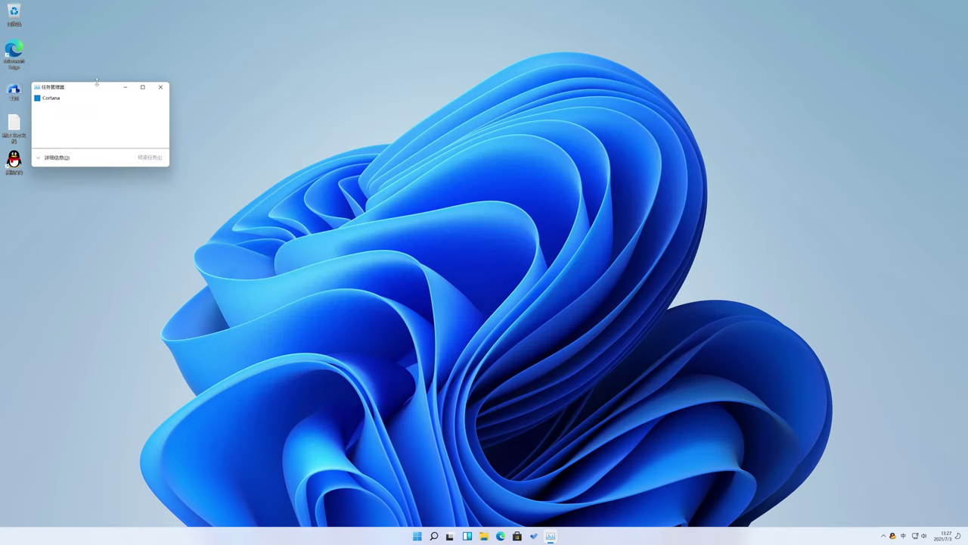
# Enlarge the Task Manager window in height and width and move it to the middle of the desktop
pyautogui.moveTo(97, 82); pyautogui.dragTo(190, 34)
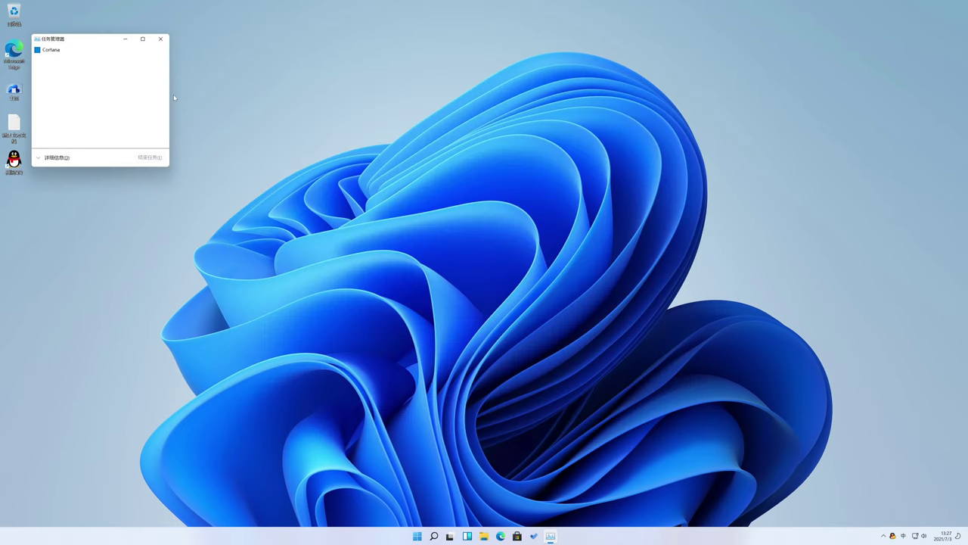
pyautogui.moveTo(170, 102); pyautogui.dragTo(211, 102)
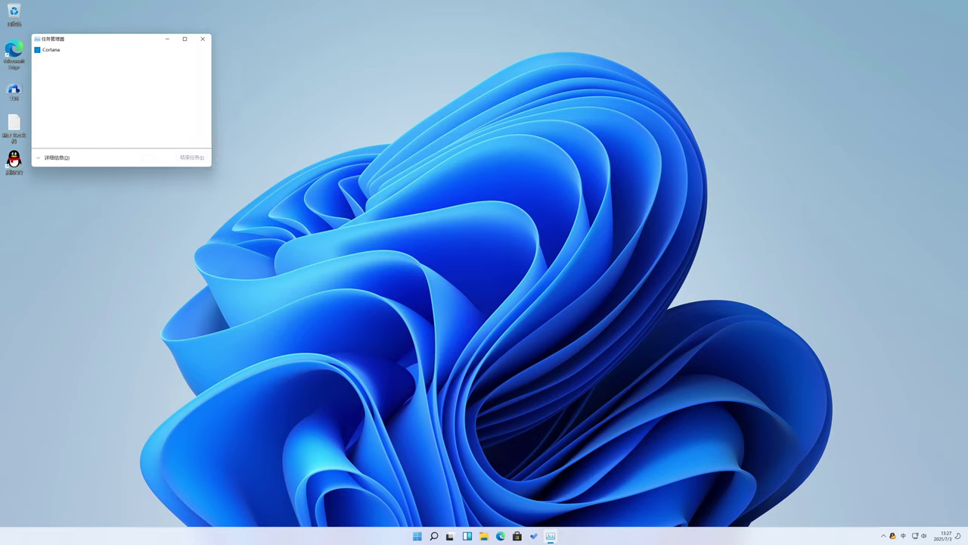
pyautogui.moveTo(211, 165); pyautogui.dragTo(278, 237)
pyautogui.moveTo(158, 43); pyautogui.dragTo(452, 174)
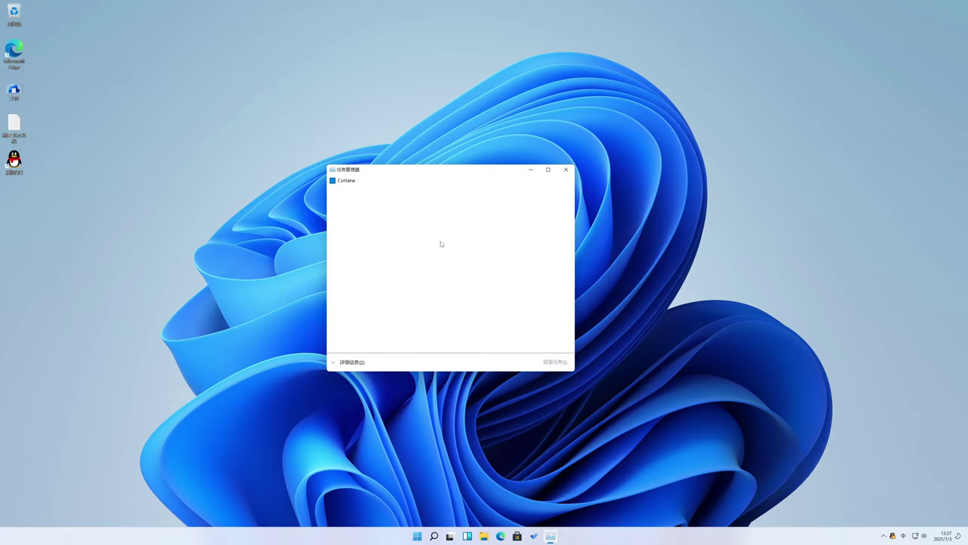
# Expand Task Manager to its detailed performance view, show CPU usage as separate logical processor graphs, and enlarge the window
pyautogui.click(352, 363)
pyautogui.click(345, 188)
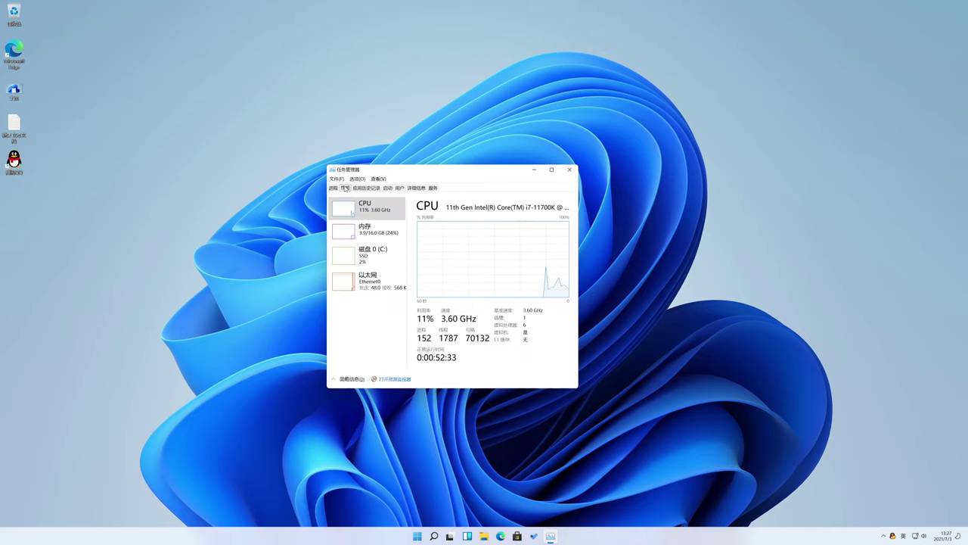
pyautogui.moveTo(451, 168); pyautogui.dragTo(402, 150)
pyautogui.rightClick(446, 244)
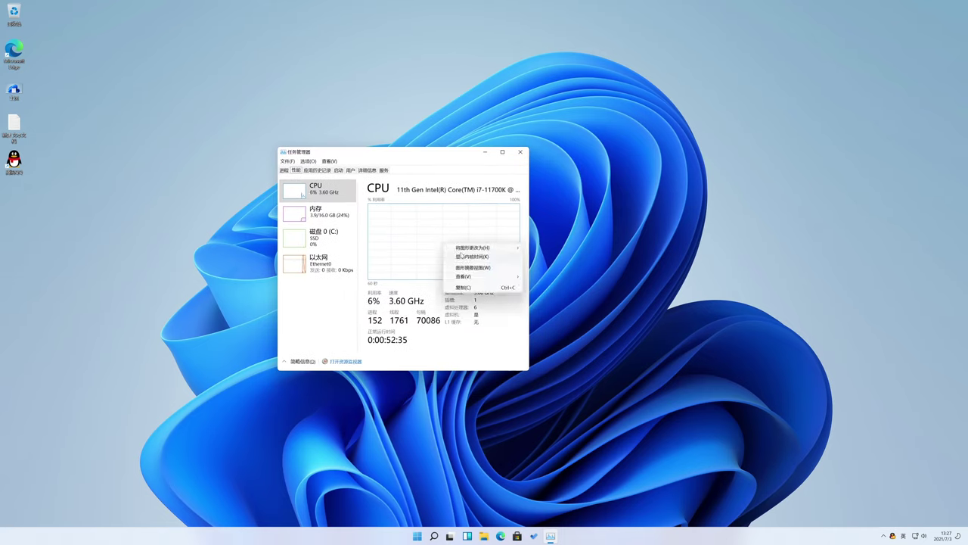
pyautogui.moveTo(471, 248)
pyautogui.click(533, 257)
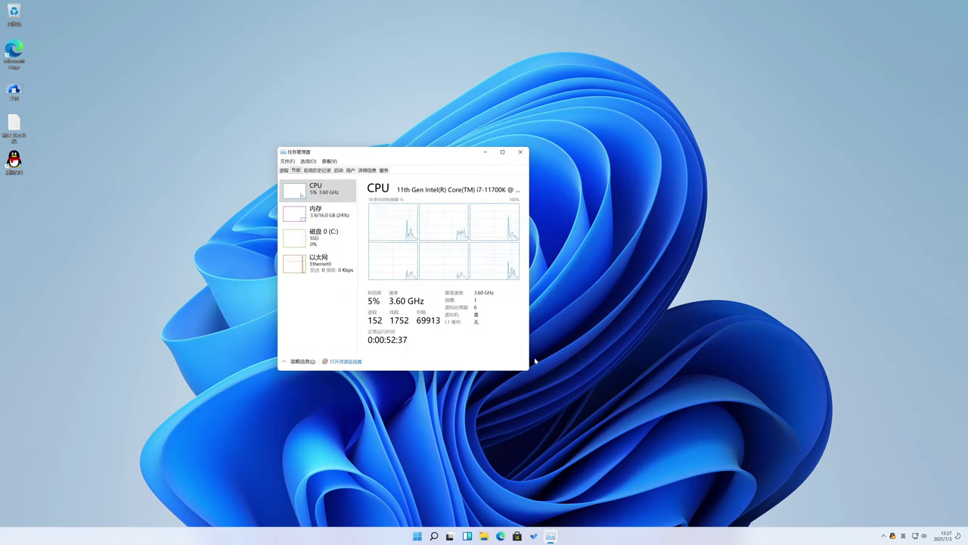
pyautogui.moveTo(529, 371); pyautogui.dragTo(608, 402)
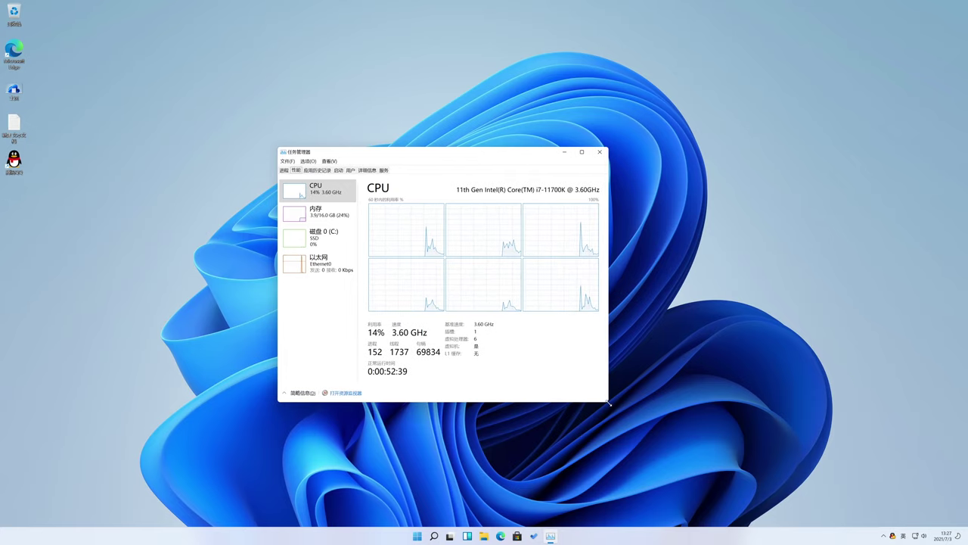
# Examine the memory, disk 0 (C:) and Ethernet performance graphs in Task Manager
pyautogui.click(328, 219)
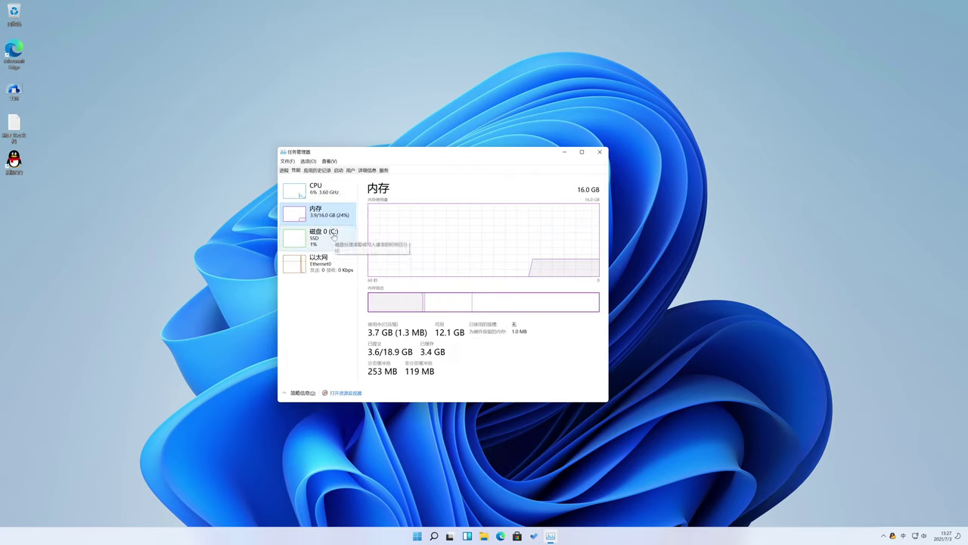
pyautogui.click(333, 237)
pyautogui.click(325, 261)
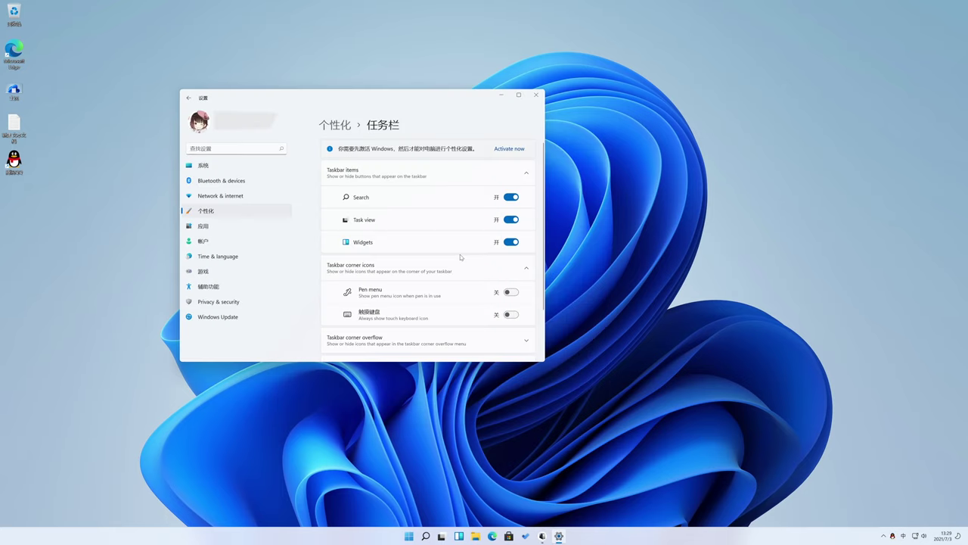
# Turn on the touch keyboard (触摸键盘) taskbar corner icon, then open the touch keyboard and reposition it
pyautogui.scroll(-2, 460, 254)
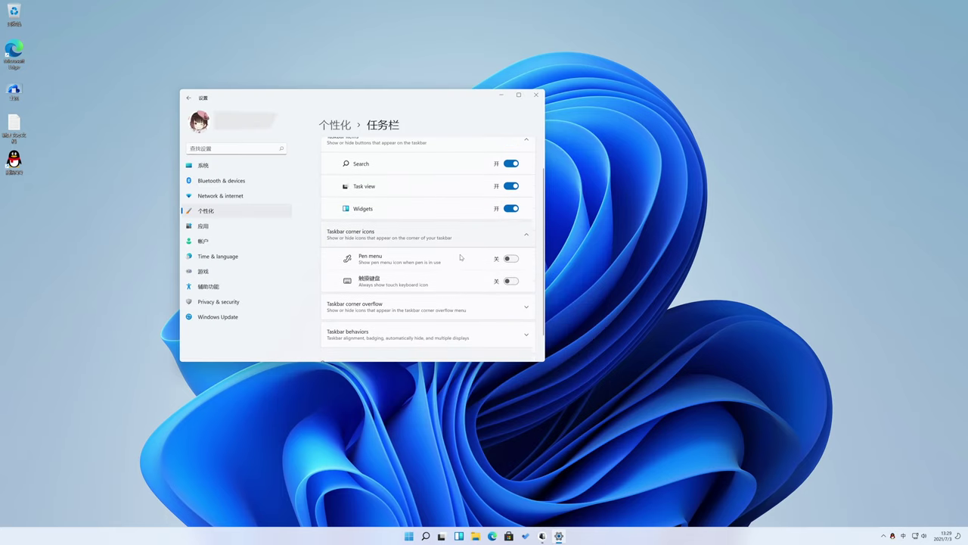
pyautogui.click(511, 281)
pyautogui.click(892, 536)
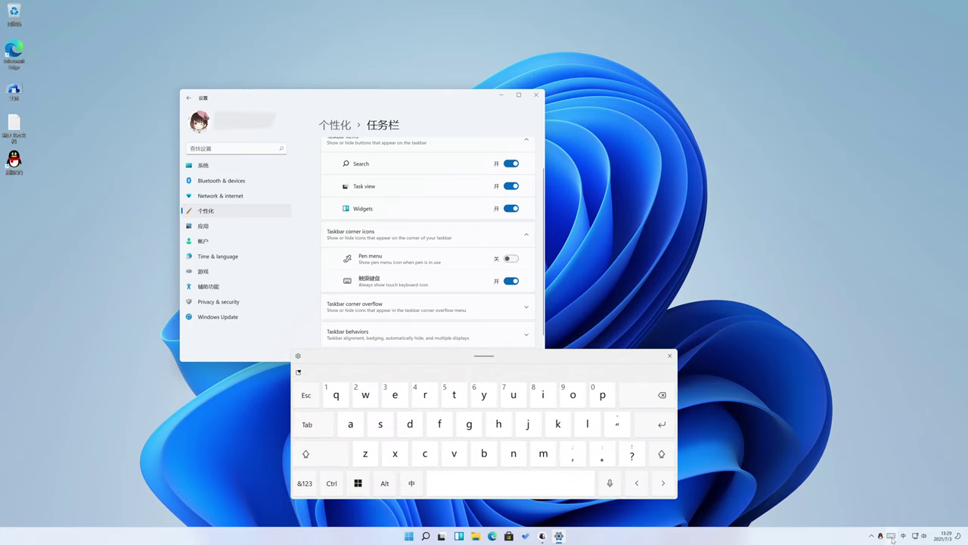
pyautogui.moveTo(485, 357); pyautogui.dragTo(606, 306)
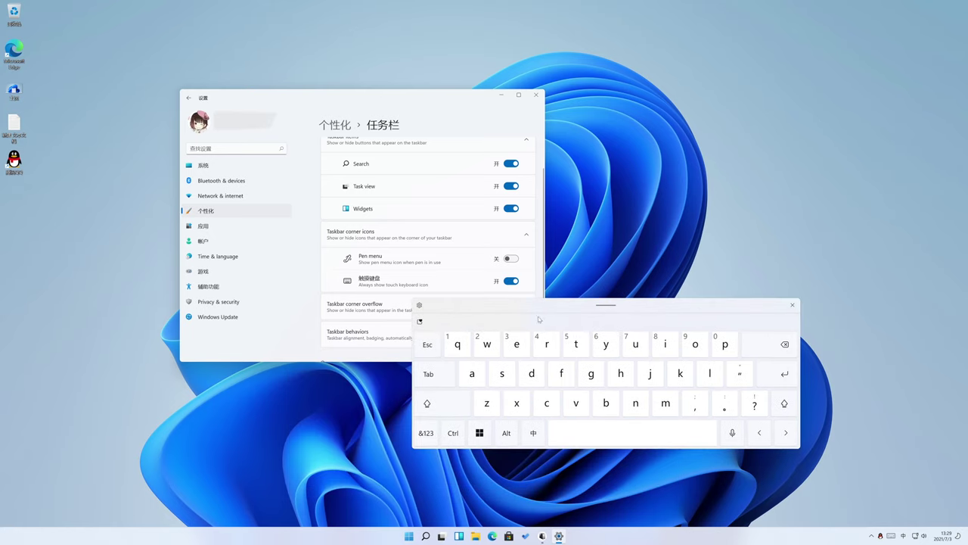
# Try the touch keyboard's emoji and clipboard panel and switch the keyboard to the split layout (拆分)
pyautogui.click(420, 323)
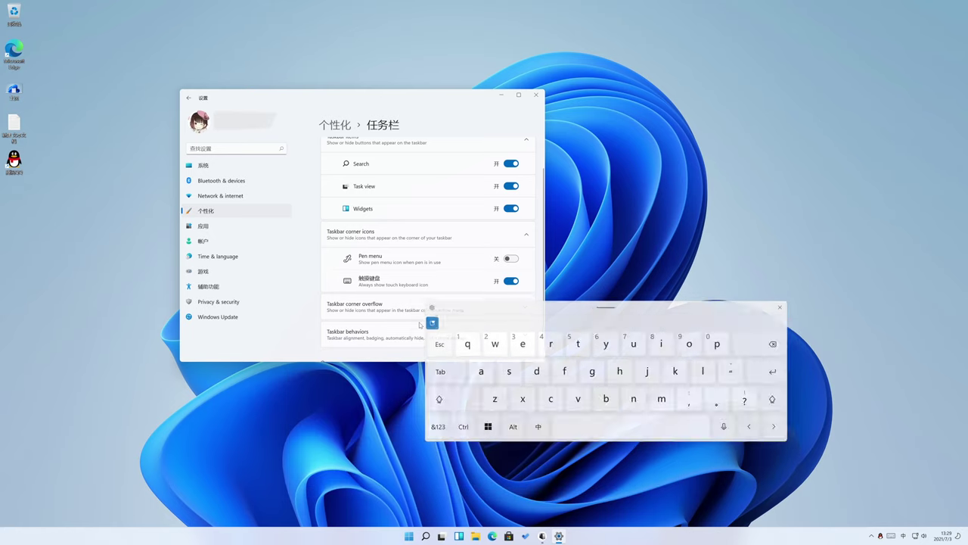
pyautogui.click(420, 322)
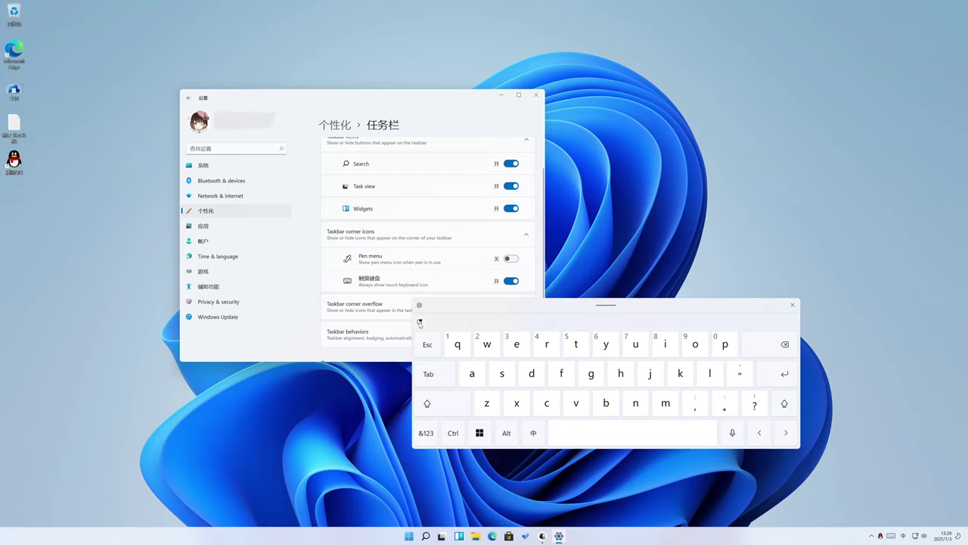
pyautogui.click(418, 305)
pyautogui.click(474, 284)
pyautogui.click(419, 305)
pyautogui.moveTo(469, 322)
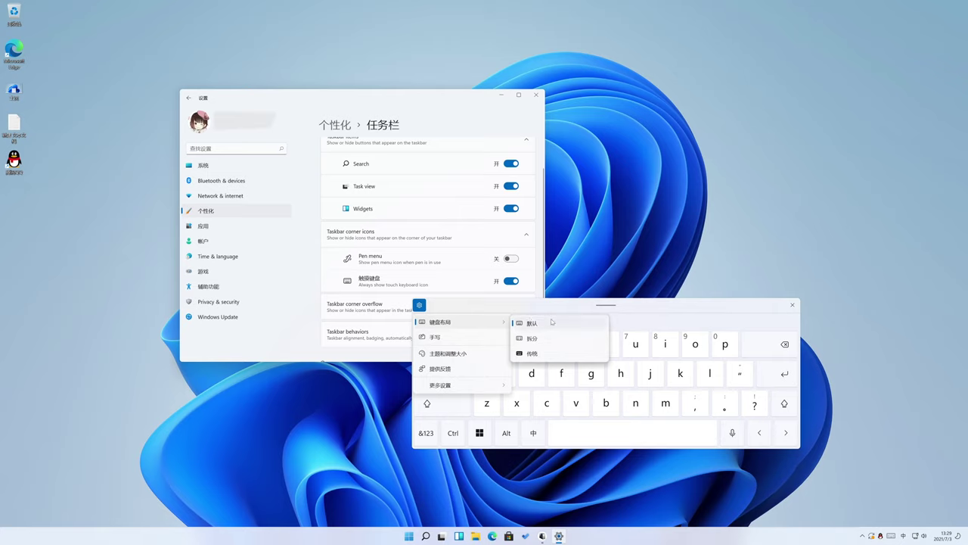
pyautogui.click(543, 343)
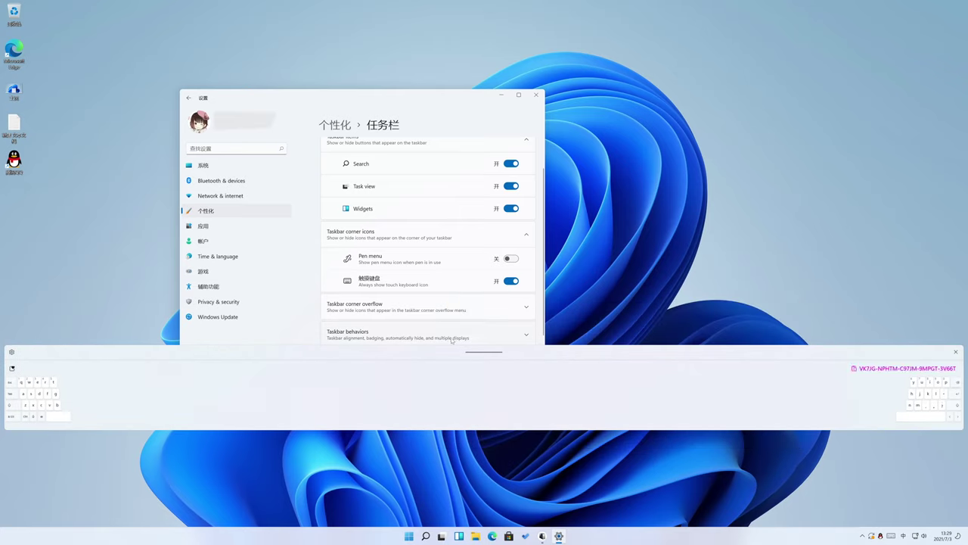
# Switch the touch keyboard to the traditional layout (传统) and dismiss the emoji and GIF tip
pyautogui.click(13, 353)
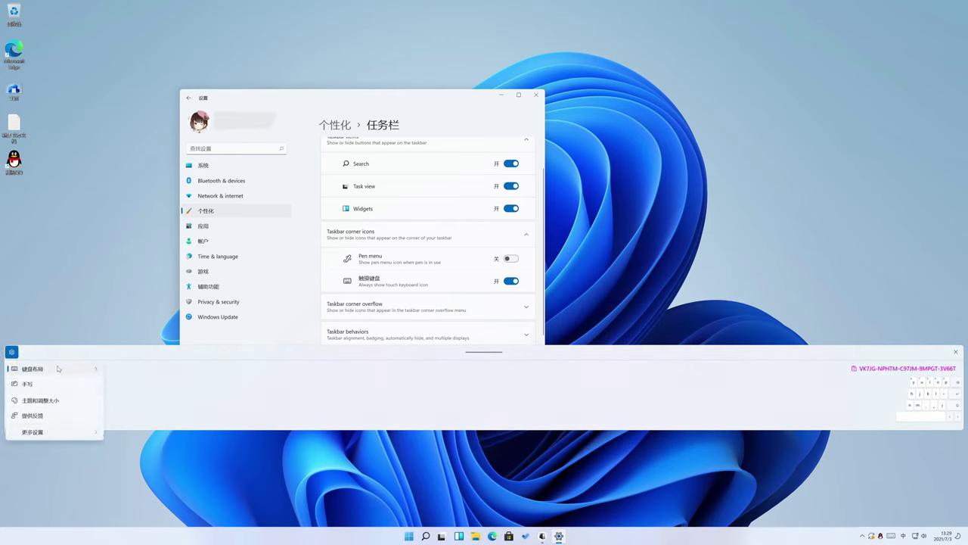
pyautogui.moveTo(30, 376)
pyautogui.click(136, 400)
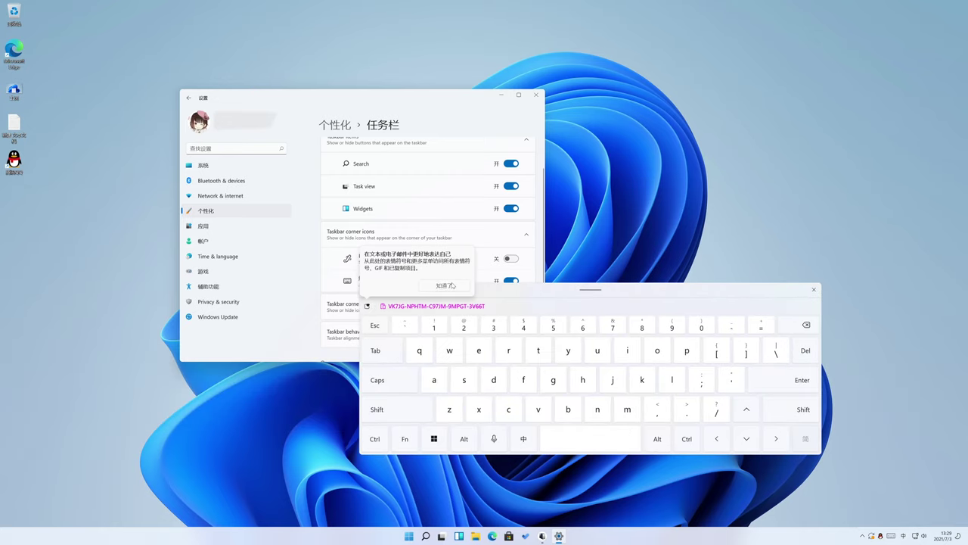
pyautogui.click(447, 286)
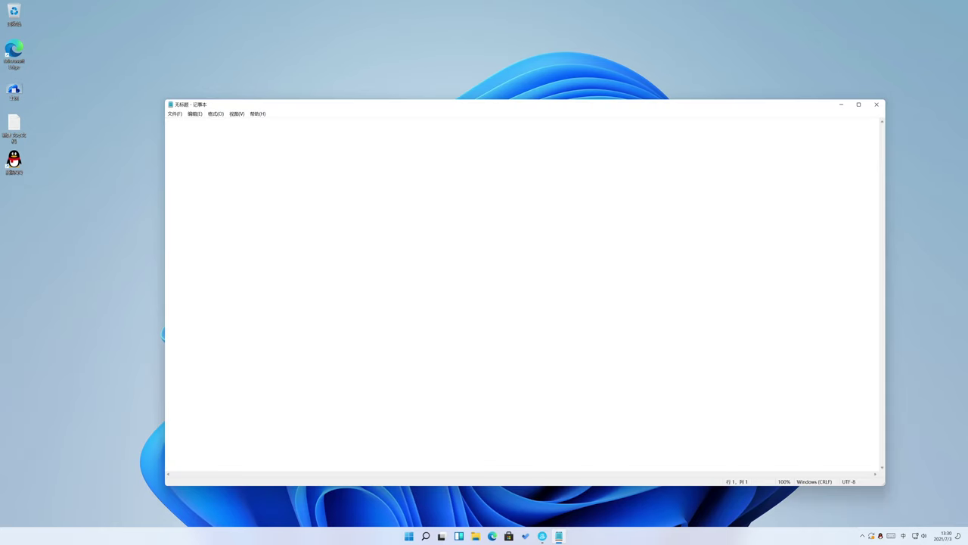
# Enter the lines 来看看新版的输入法 and 感觉还挺好看的 in Notepad using the Pinyin input method
pyautogui.write('laikankan xinb')
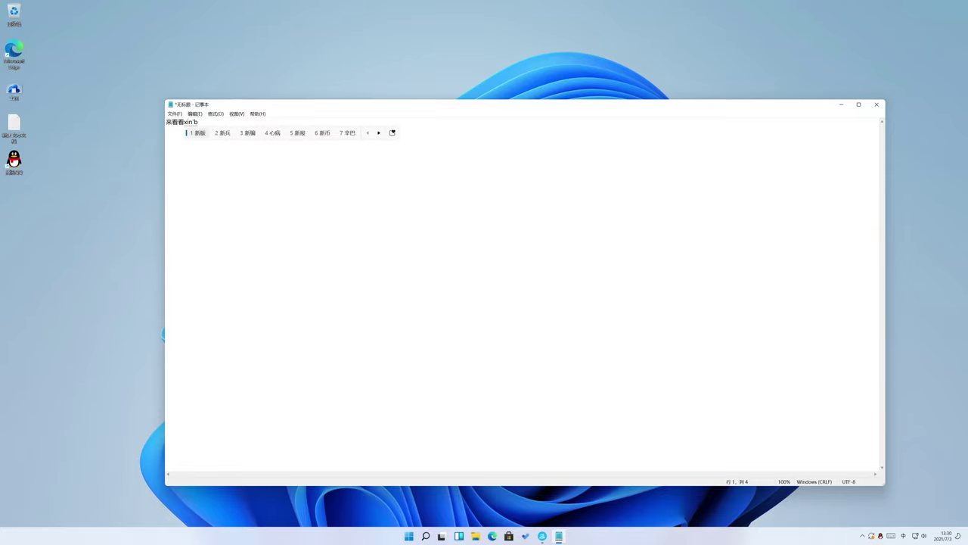
pyautogui.write(' deshurufa')
pyautogui.press('Return')
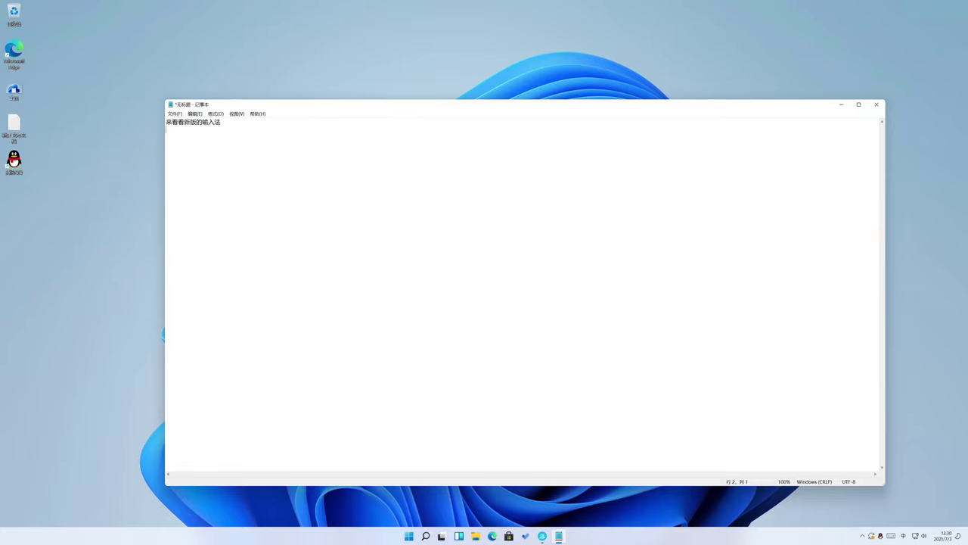
pyautogui.write('ganjue hai ti')
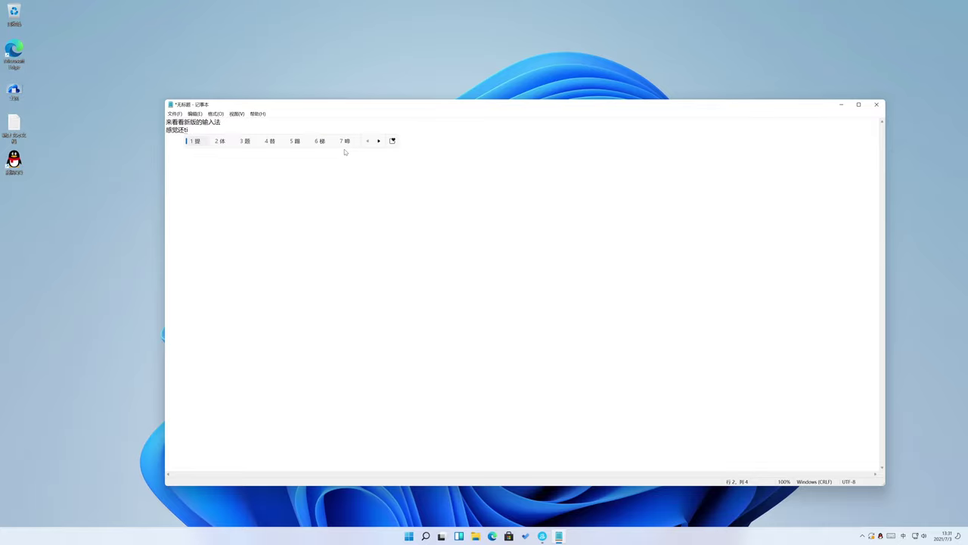
pyautogui.write('nghaokande ')
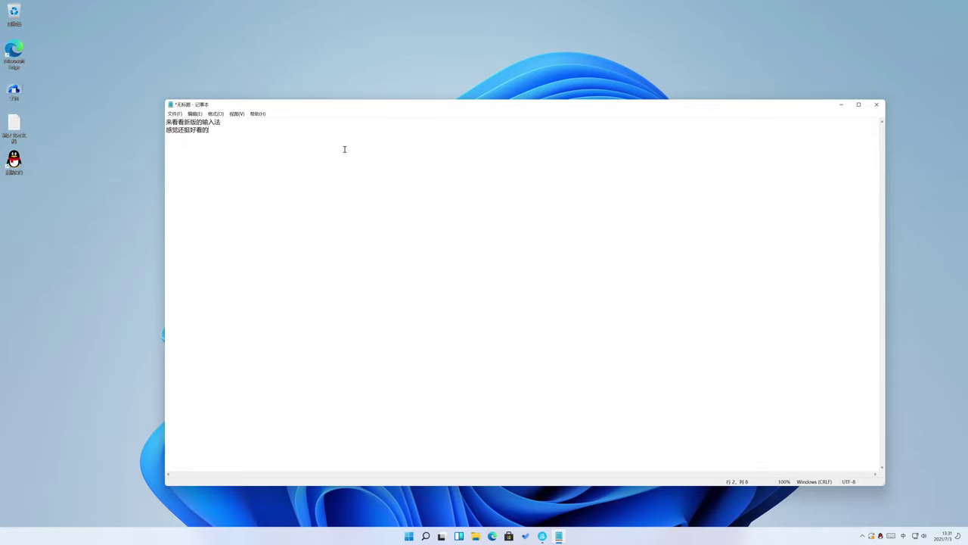
# Add the lines 这个界面 and 打字速度还是挺快的 to the Notepad document with the Pinyin input method
pyautogui.write('zhege jiemian')
pyautogui.press('Return')
pyautogui.write('dazishudu haishi tin')
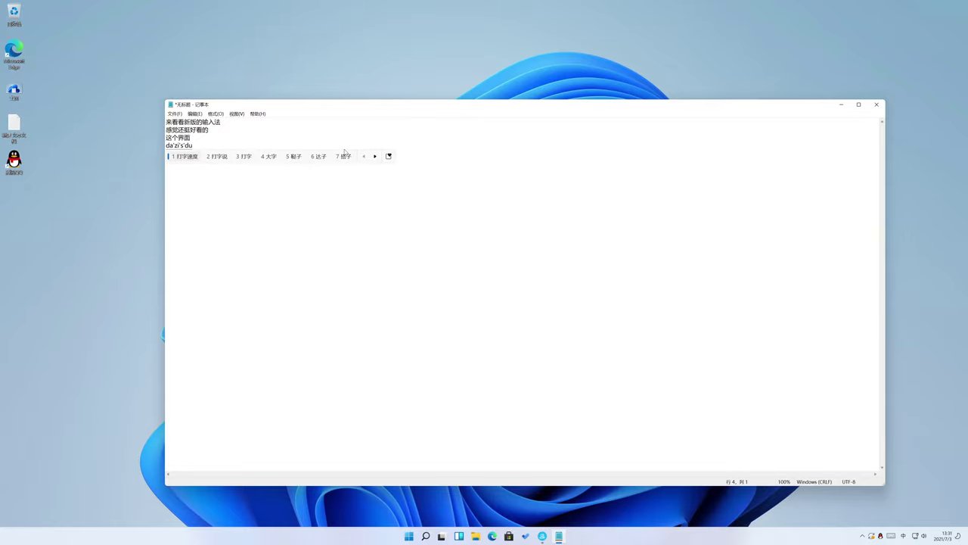
pyautogui.write('gkuaide')
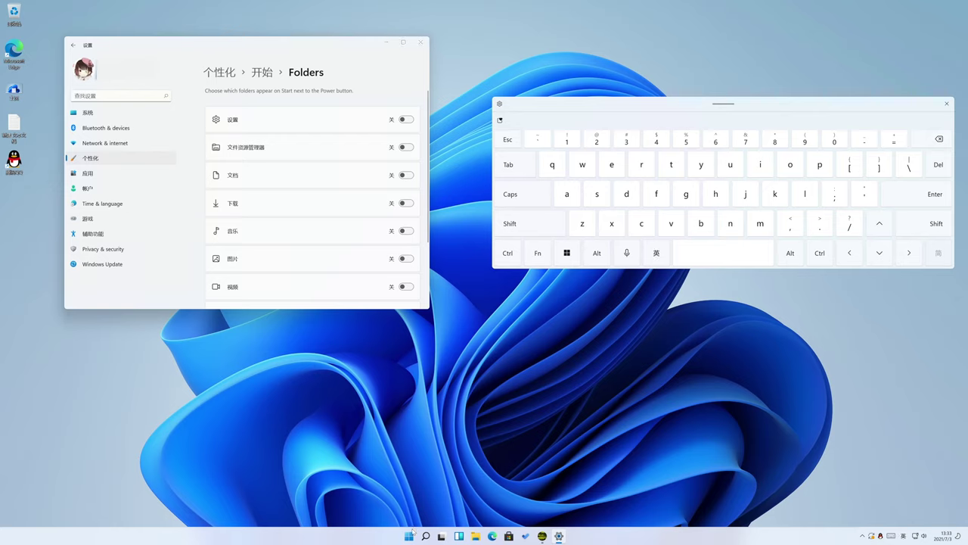
# Turn on the Settings, File Explorer, Documents, Downloads, Music and Pictures folders for Start, checking the Start menu before and after
pyautogui.click(410, 533)
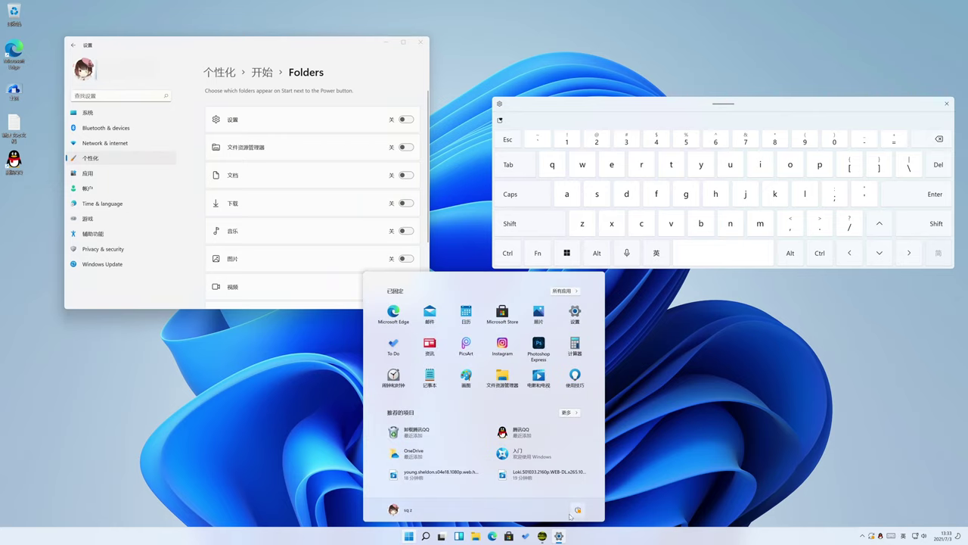
pyautogui.click(404, 120)
pyautogui.click(406, 147)
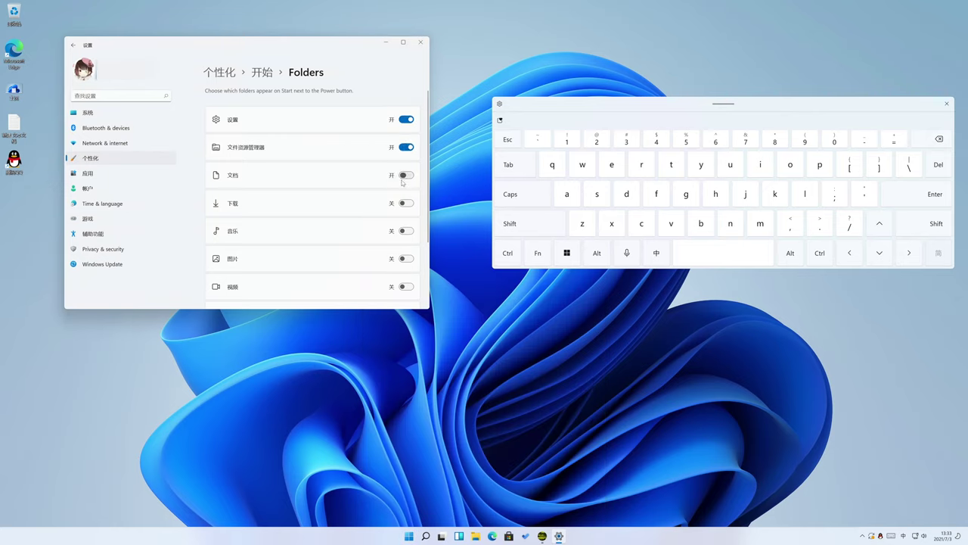
pyautogui.click(407, 174)
pyautogui.click(406, 203)
pyautogui.click(404, 259)
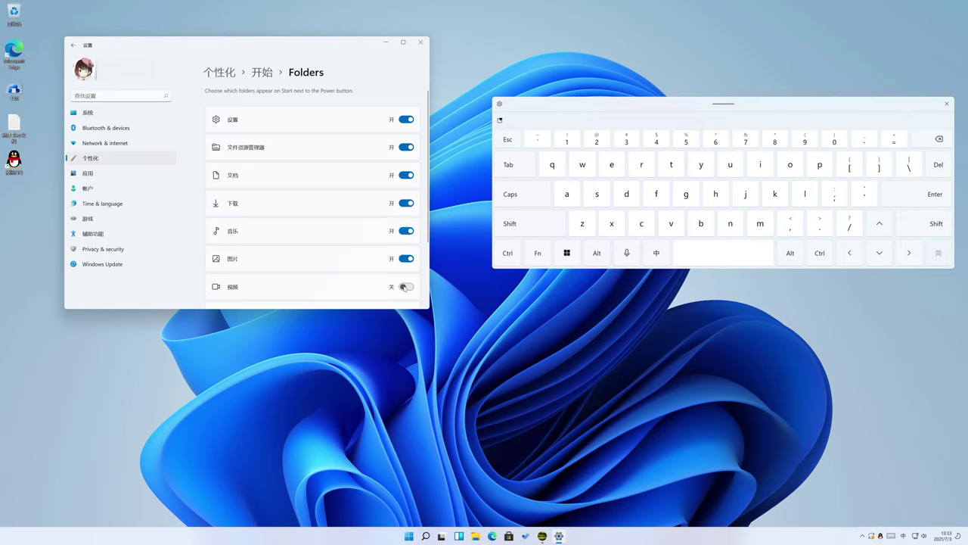
pyautogui.click(411, 537)
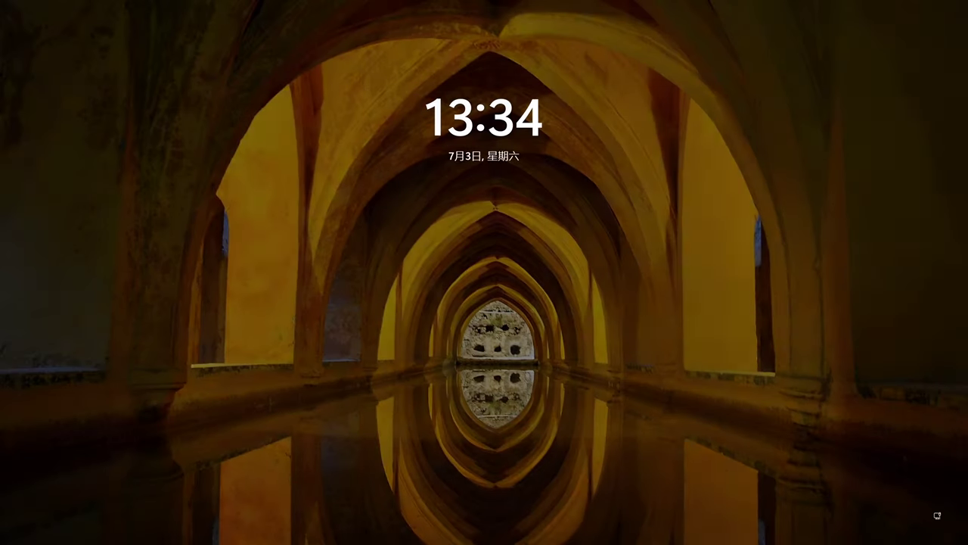
# Dismiss the lock screen and sign in to Windows with the account PIN
pyautogui.press('Return')
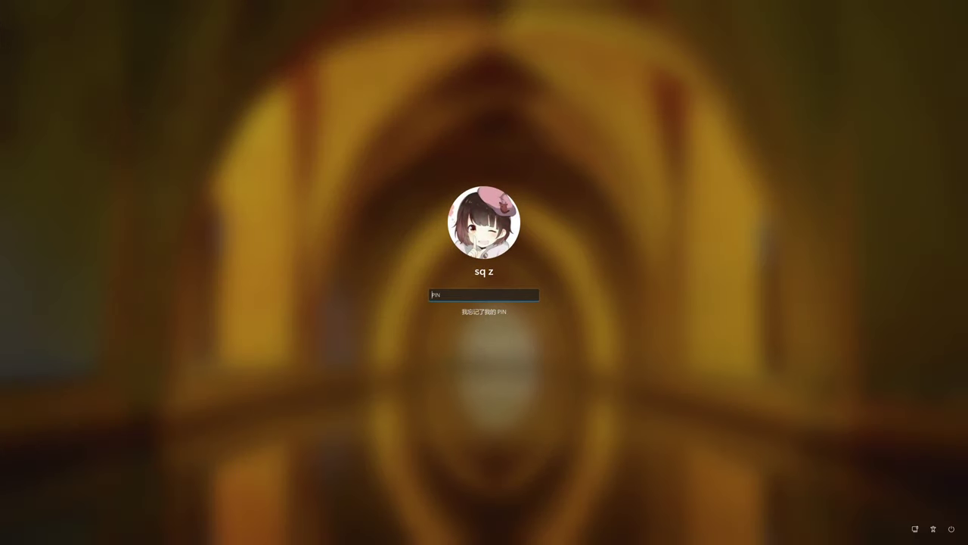
pyautogui.press('Return')
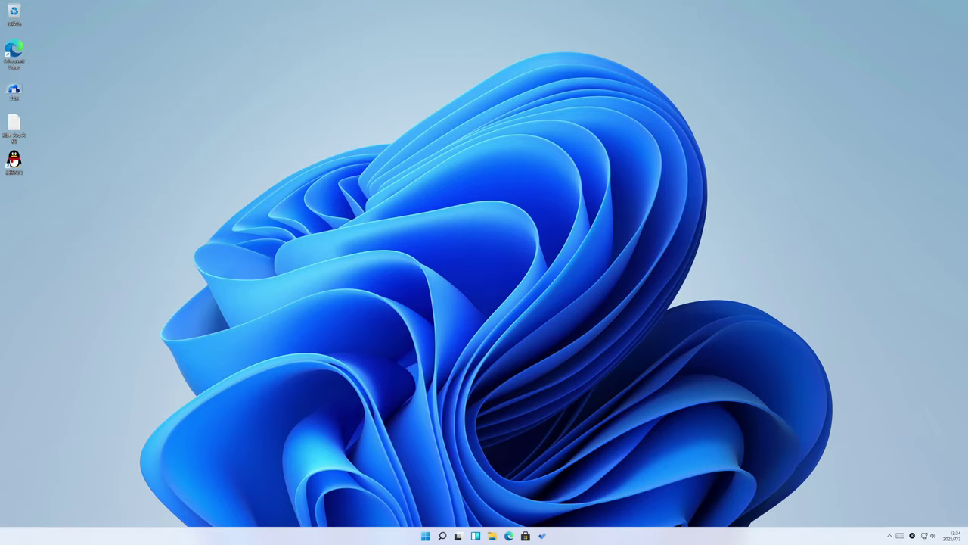